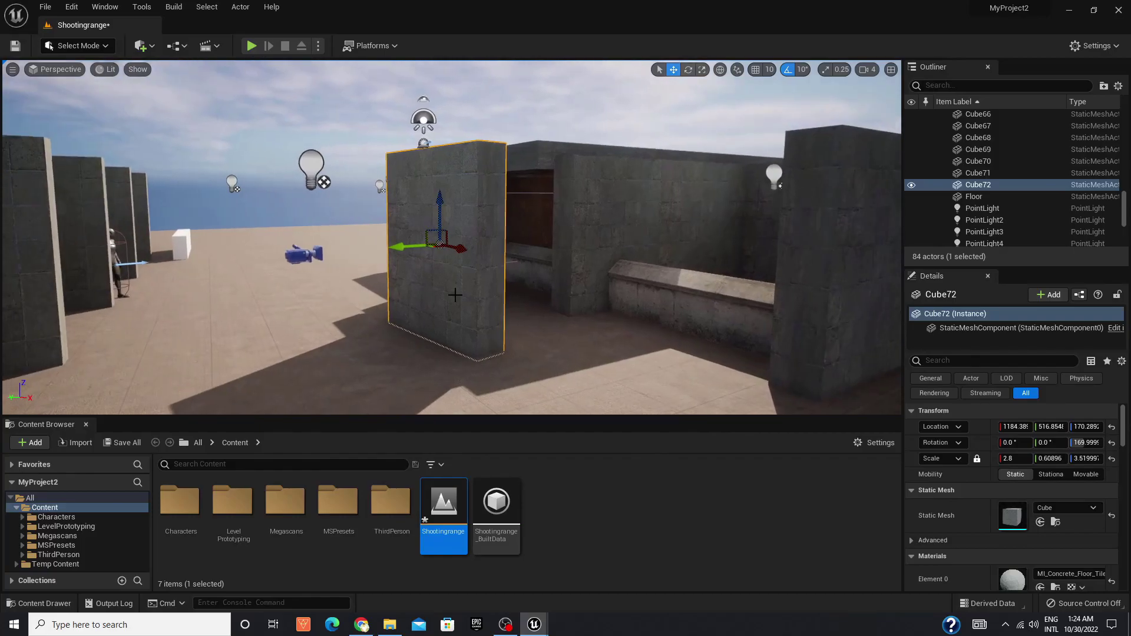
Step: Delete the stray wall block Cube72 and look over the alcove walls
key("Delete")
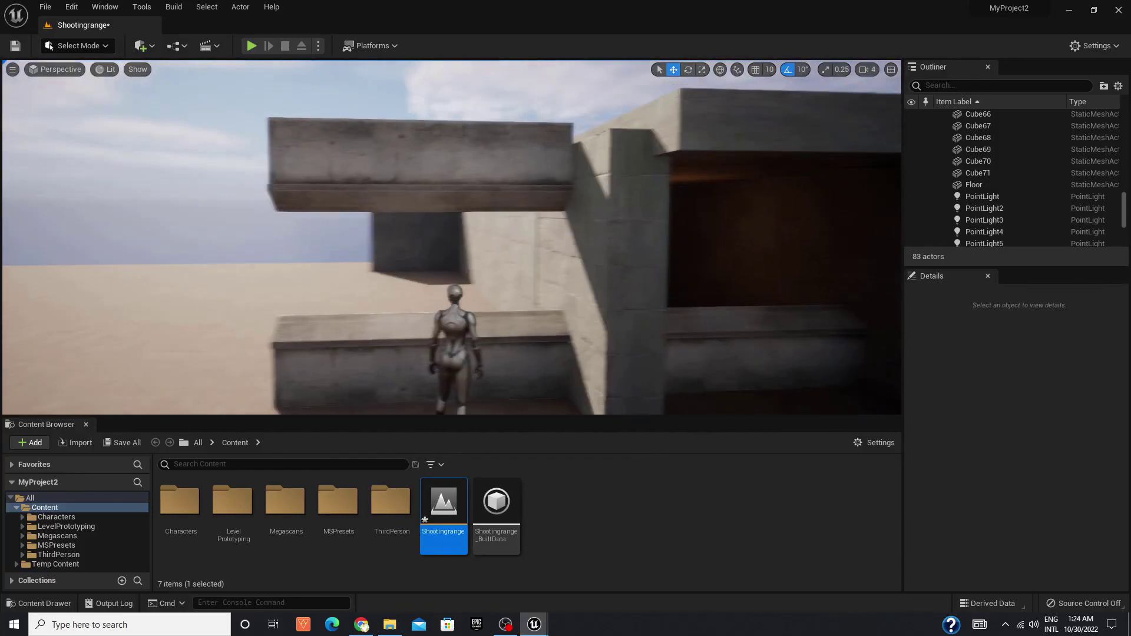
left_click(668, 221)
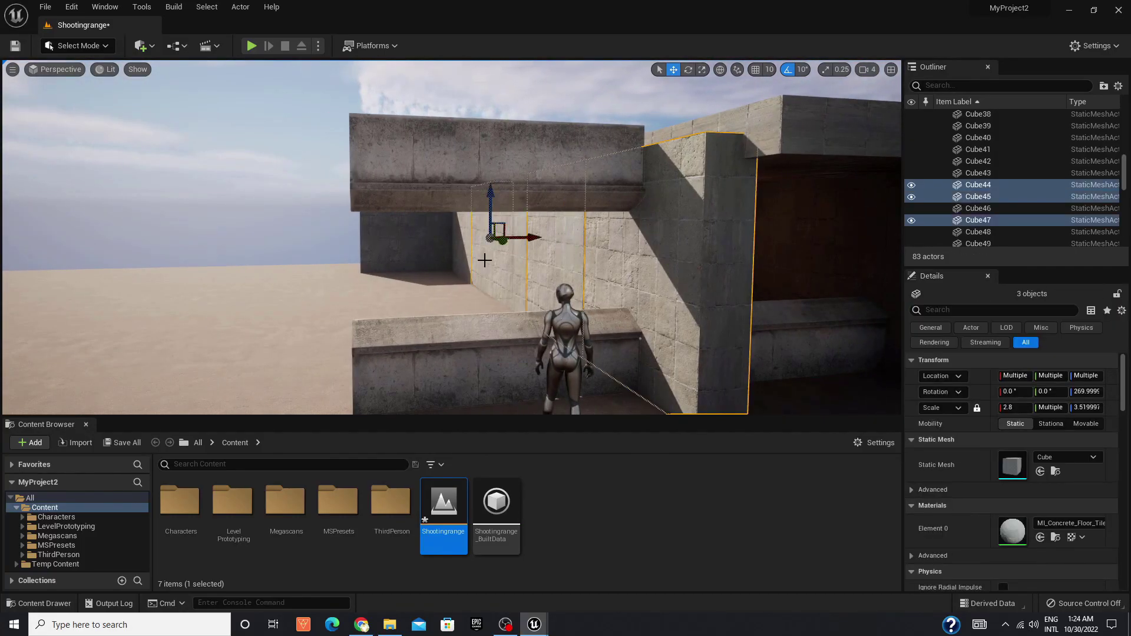
right_click_drag(507, 257, 397, 245)
key("ctrl+z")
left_click(396, 246, "ctrl")
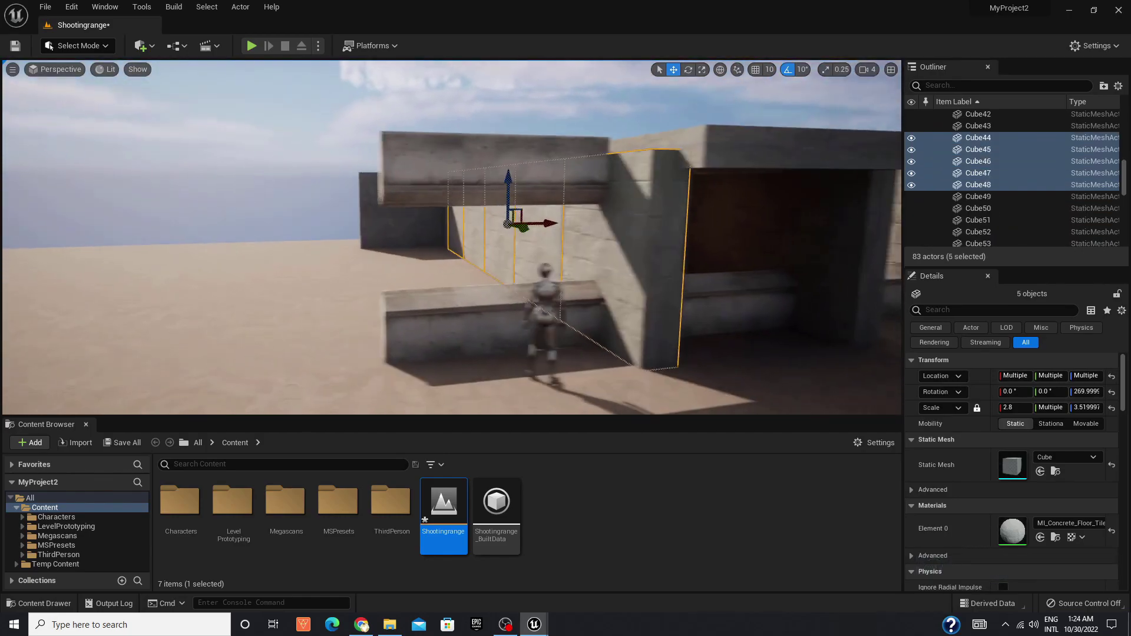
mouse_move(503, 226)
right_mouse_down()
mouse_move(492, 194)
mouse_move(448, 147)
right_mouse_up()
Step: Select roof slabs Cube68–71 and duplicate them over the next booth
left_click(448, 148)
left_click(450, 200)
right_click_drag(450, 201, 459, 277)
left_click(459, 277, "ctrl")
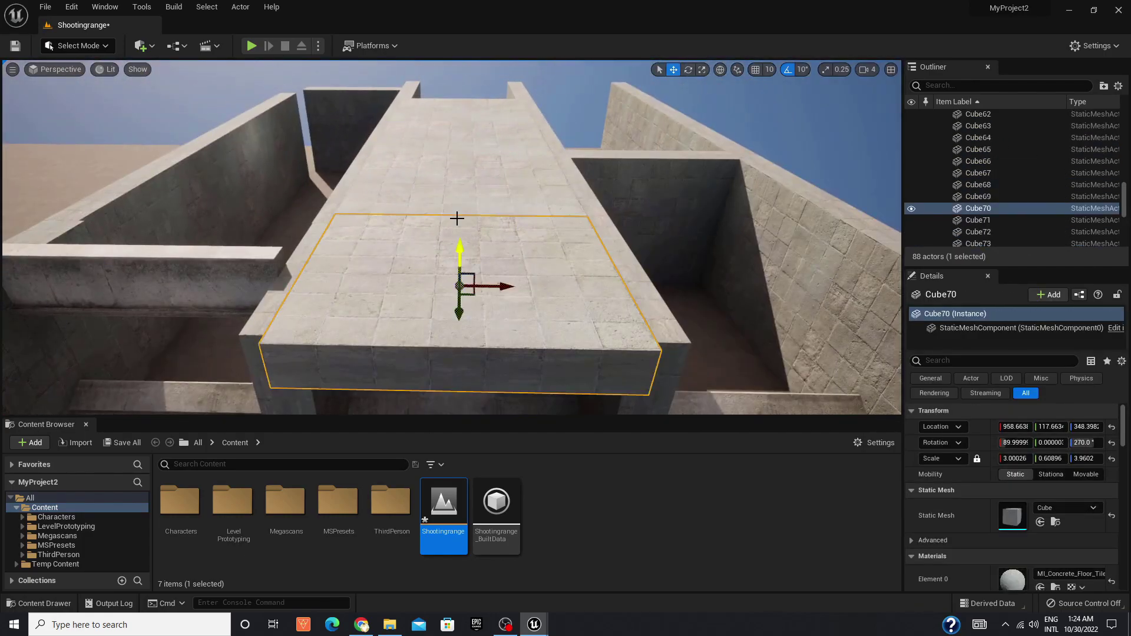
left_click(550, 161, "ctrl")
right_click_drag(549, 162, 332, 174)
left_click(331, 174, "ctrl")
right_click_drag(452, 237, 452, 237)
key("ctrl+d")
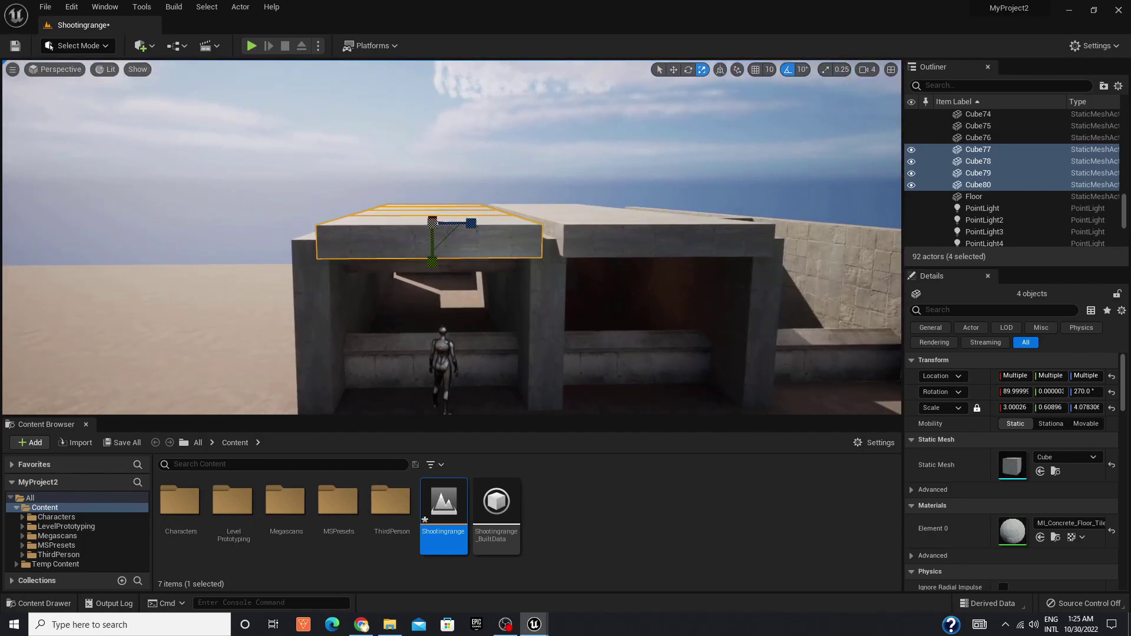
Step: Scale up the four new roof slabs in Details so they meet the existing roof
right_click_drag(522, 220, 522, 221)
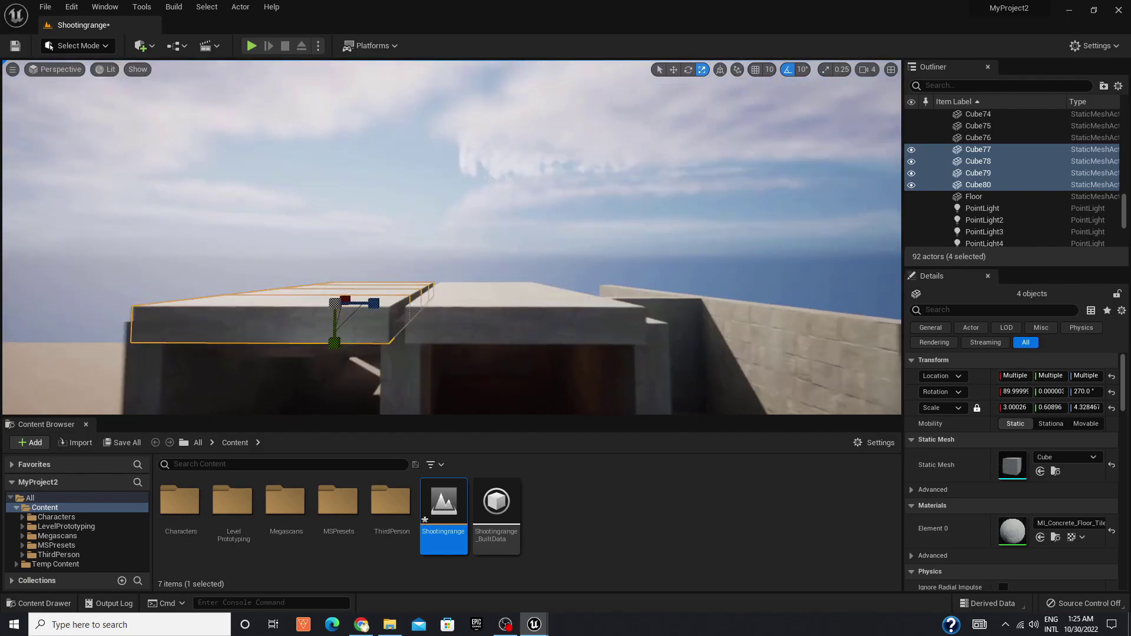
right_click_drag(513, 263, 512, 263)
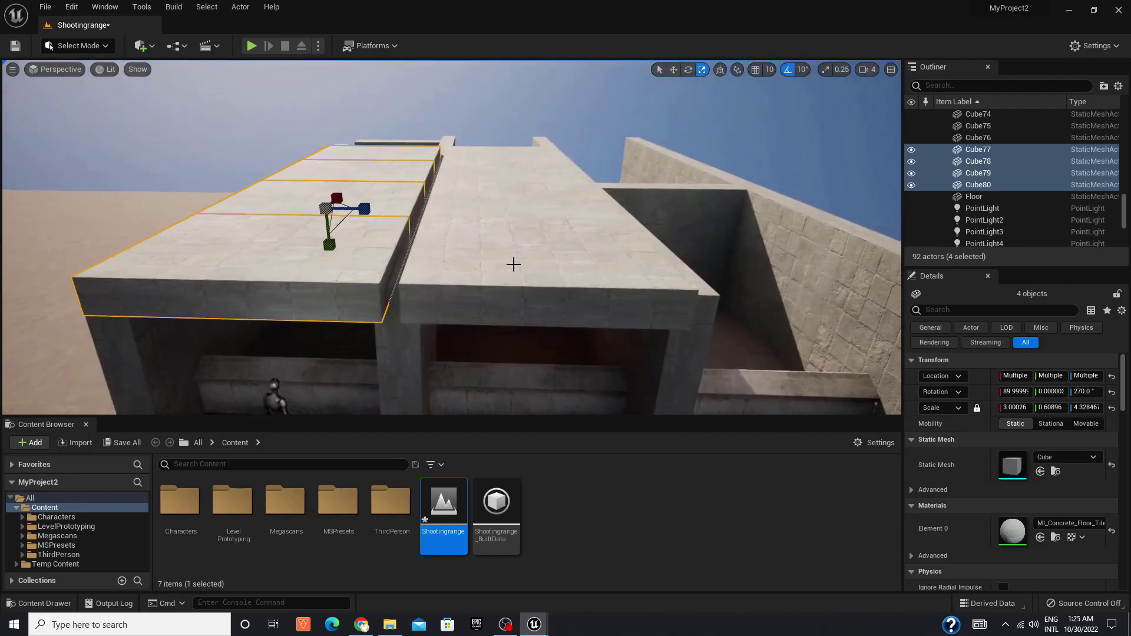
left_click_drag(513, 263, 494, 169)
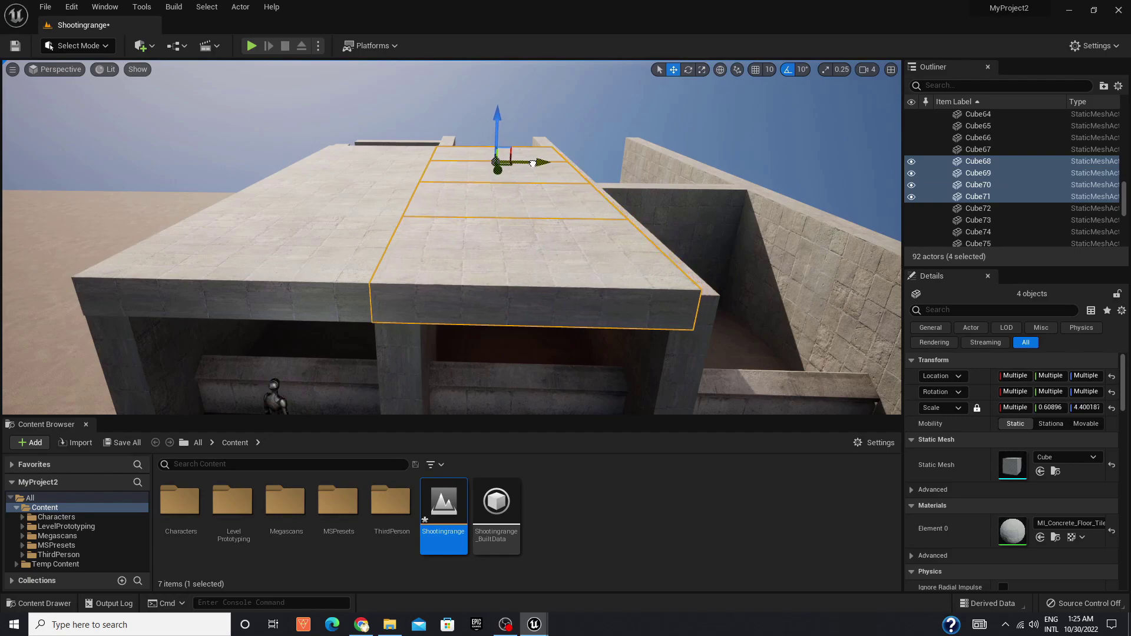
key("Escape")
mouse_move(532, 163)
right_mouse_down()
mouse_move(624, 162)
mouse_move(624, 141)
right_mouse_up()
key("ctrl+z")
Step: Save the Shootingrange level through the Save Content dialog
key("Escape")
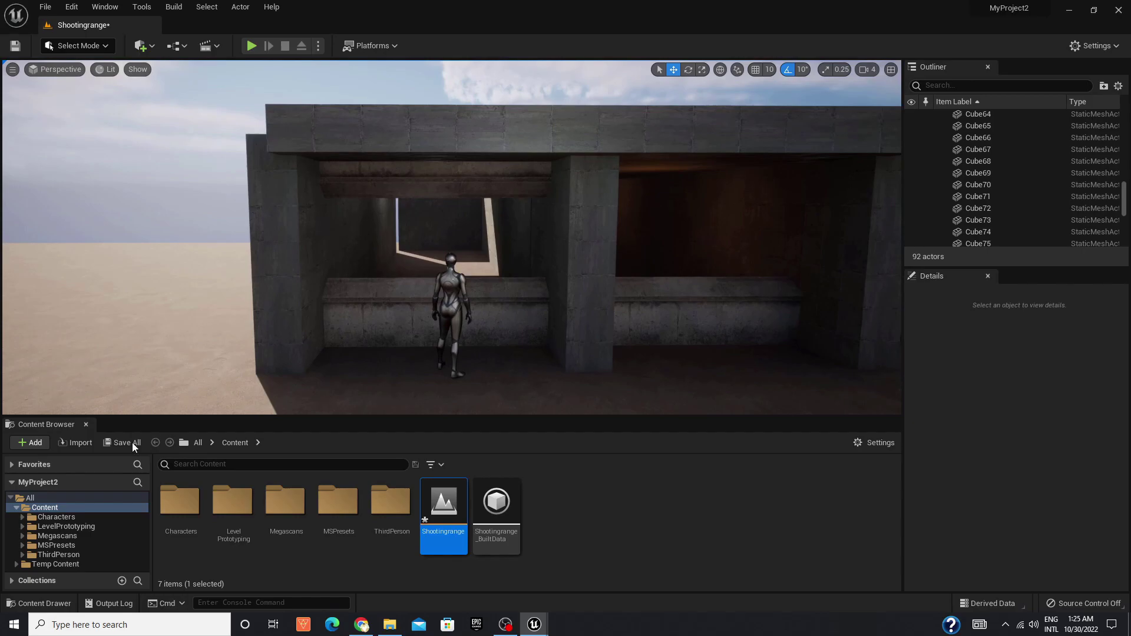
left_click(124, 442)
left_click(653, 445)
Step: Alt-drag two copies of the concrete overhead beam along X over the neighbouring booths
scroll(526, 254, "up", 3)
key("ctrl+z")
scroll(329, 153, "down", 4)
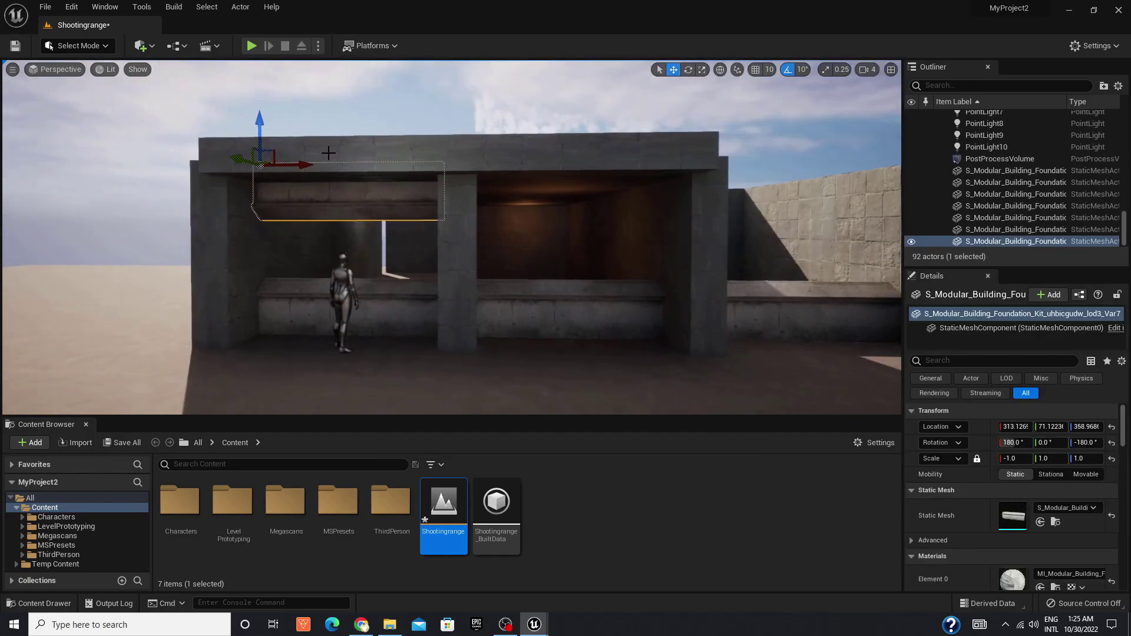
scroll(361, 122, "up", 4)
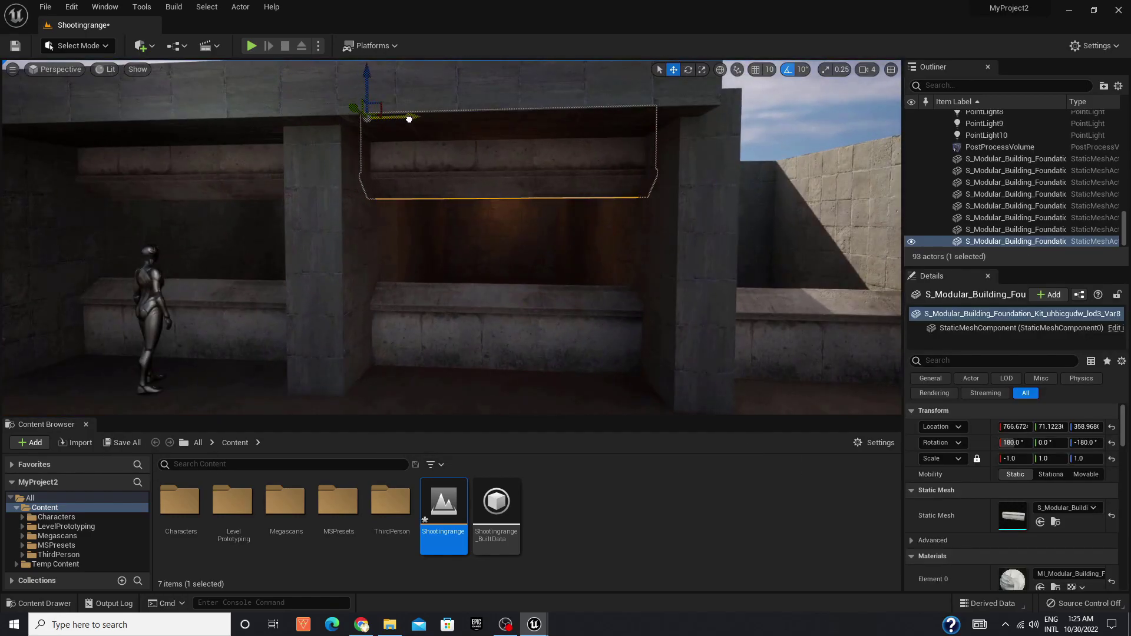
left_click_drag(411, 120, 257, 143, "alt+shift")
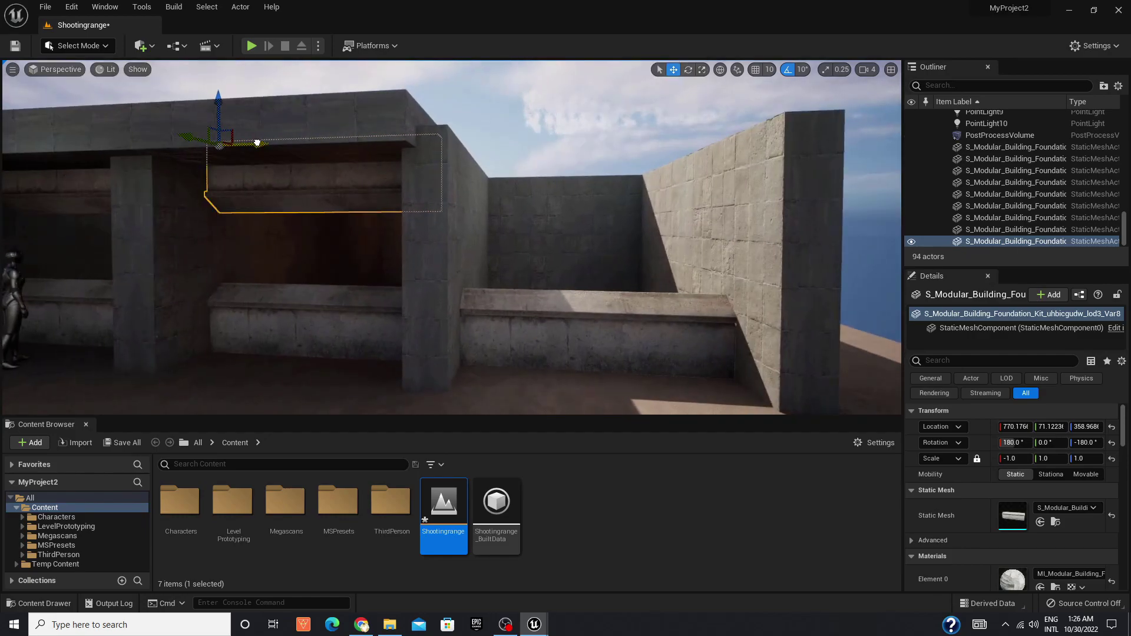
mouse_move(505, 157)
right_mouse_down()
mouse_move(589, 117)
mouse_move(648, 112)
right_mouse_up()
left_click(578, 106)
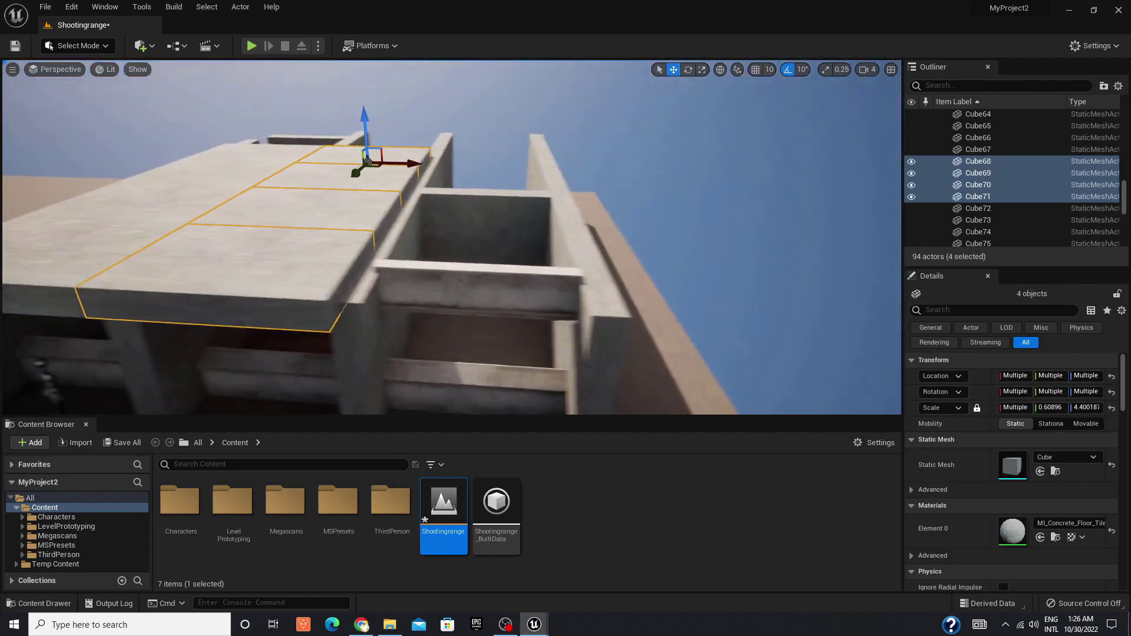
Step: Duplicate the selected roof slabs further along the bunker roof
scroll(549, 161, "up", 3)
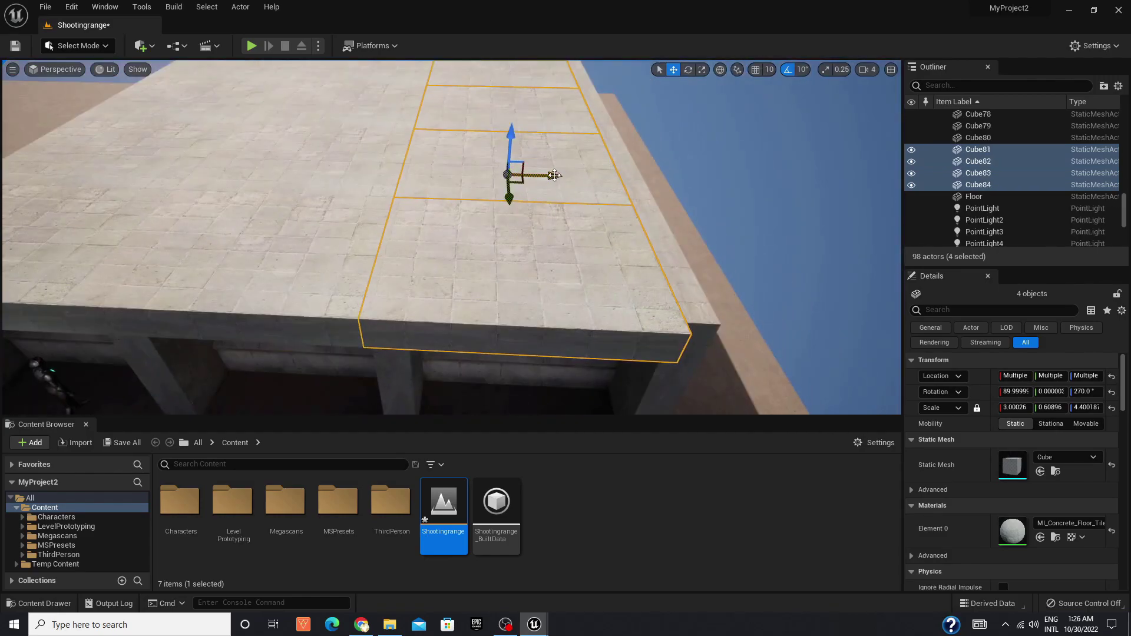
key("Escape")
mouse_move(561, 174)
right_mouse_down()
mouse_move(506, 176)
mouse_move(533, 161)
right_mouse_up()
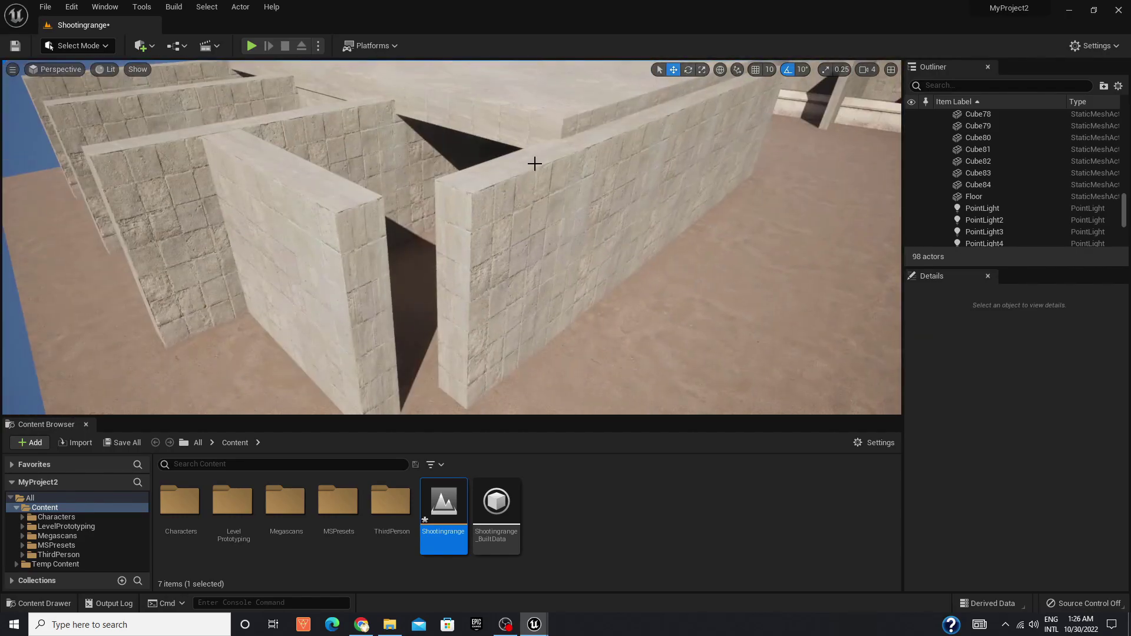
left_click(533, 162)
key("Escape")
mouse_move(416, 247)
right_mouse_down()
mouse_move(423, 216)
mouse_move(353, 235)
mouse_move(353, 224)
right_mouse_up()
Step: Line up a duplicated slab atop the inner range walls with its neighbour
left_click(371, 228)
key("Escape")
right_click_drag(483, 259, 489, 252)
right_click_drag(662, 132, 520, 259)
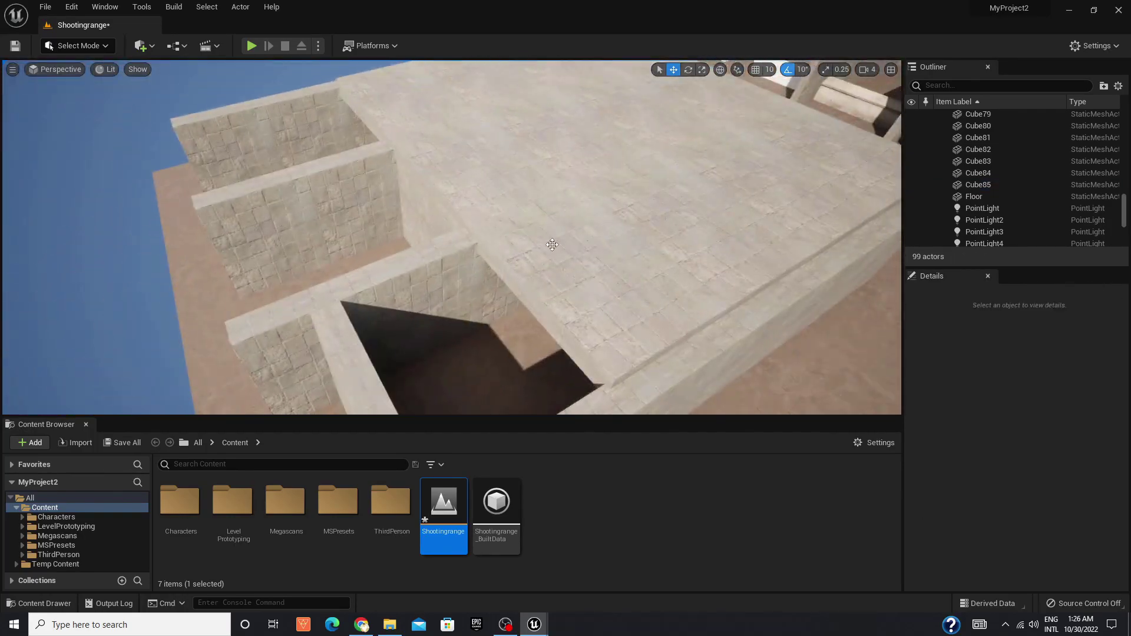
left_click(520, 259)
right_click_drag(390, 281, 447, 236)
left_click_drag(480, 207, 485, 206)
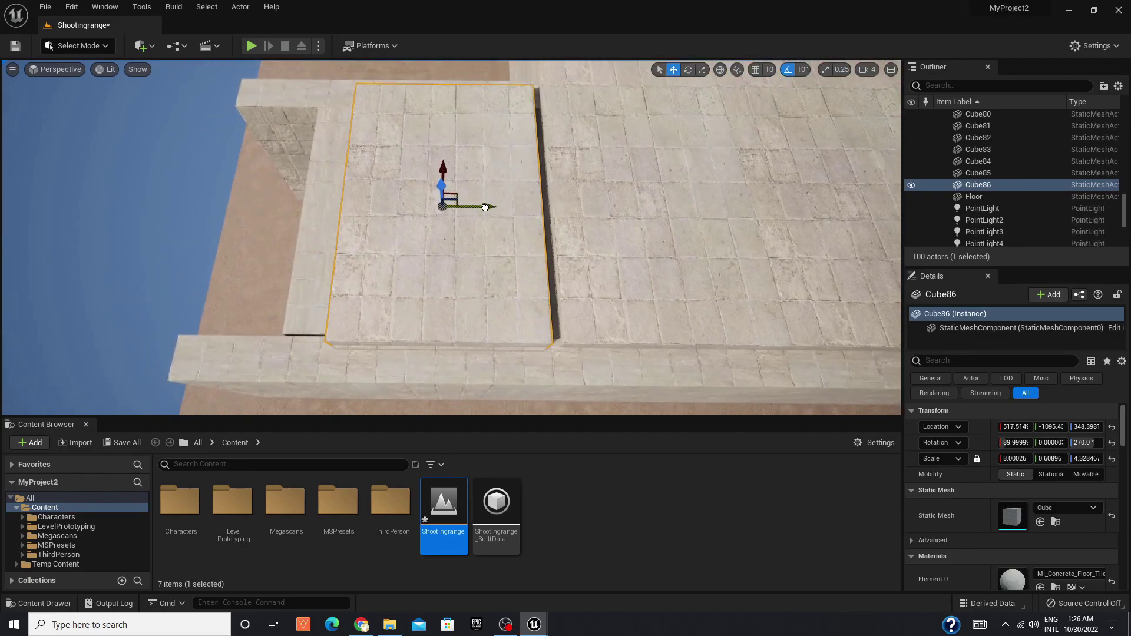
Step: Copy a point light into the dark booth as PointLight11, then select walls Cube56 and Cube57
key("Escape")
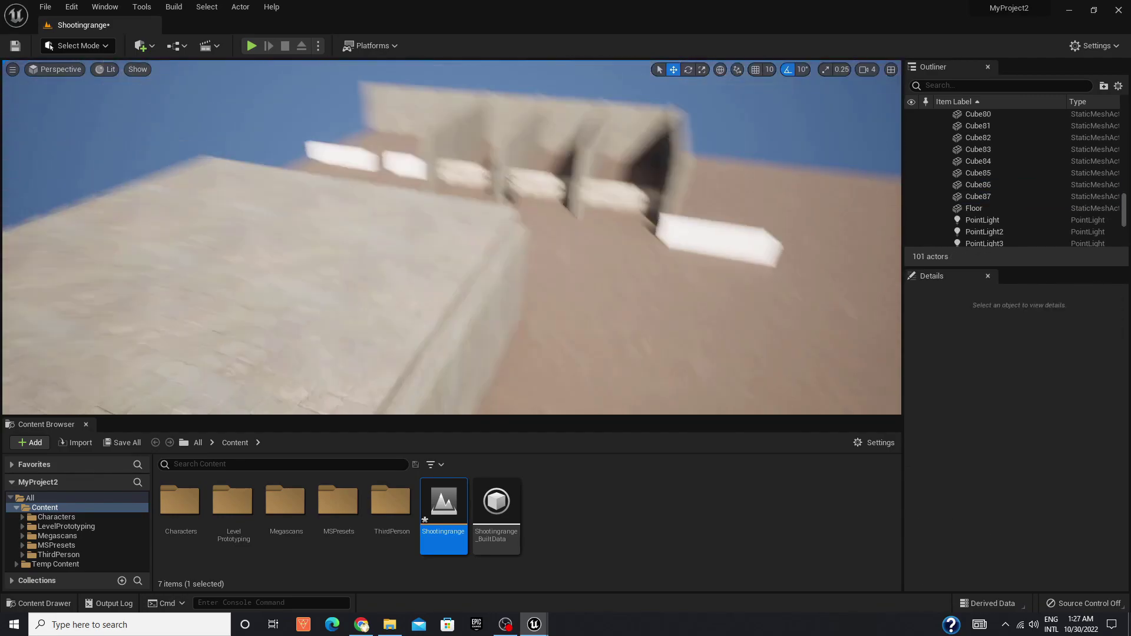
right_click_drag(305, 203, 318, 194)
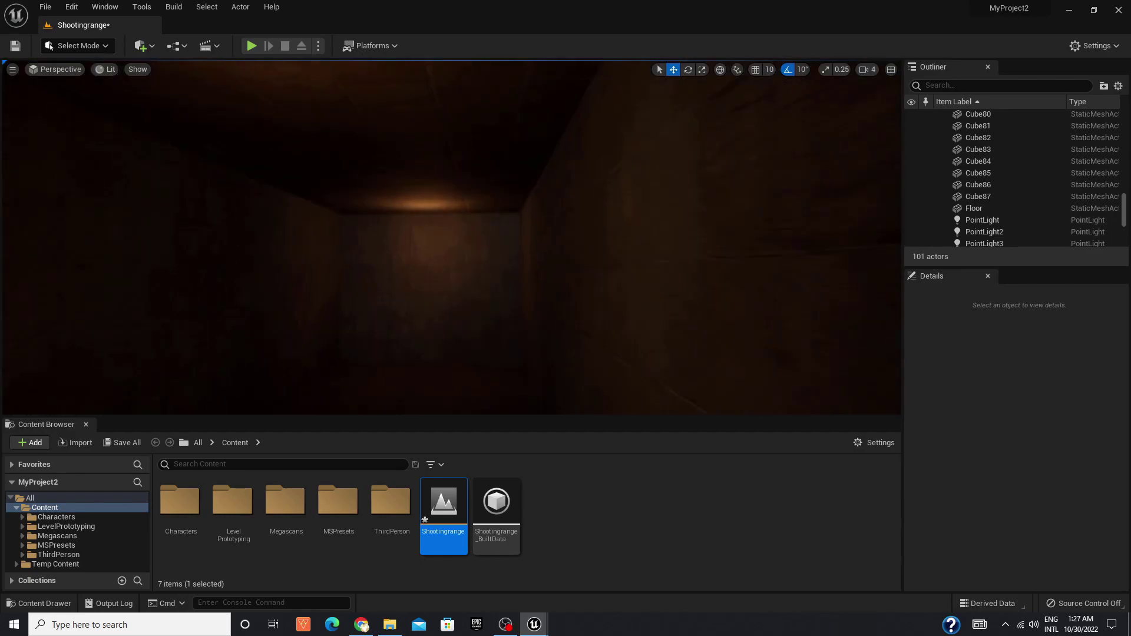
right_click_drag(307, 235, 308, 235)
key("Escape")
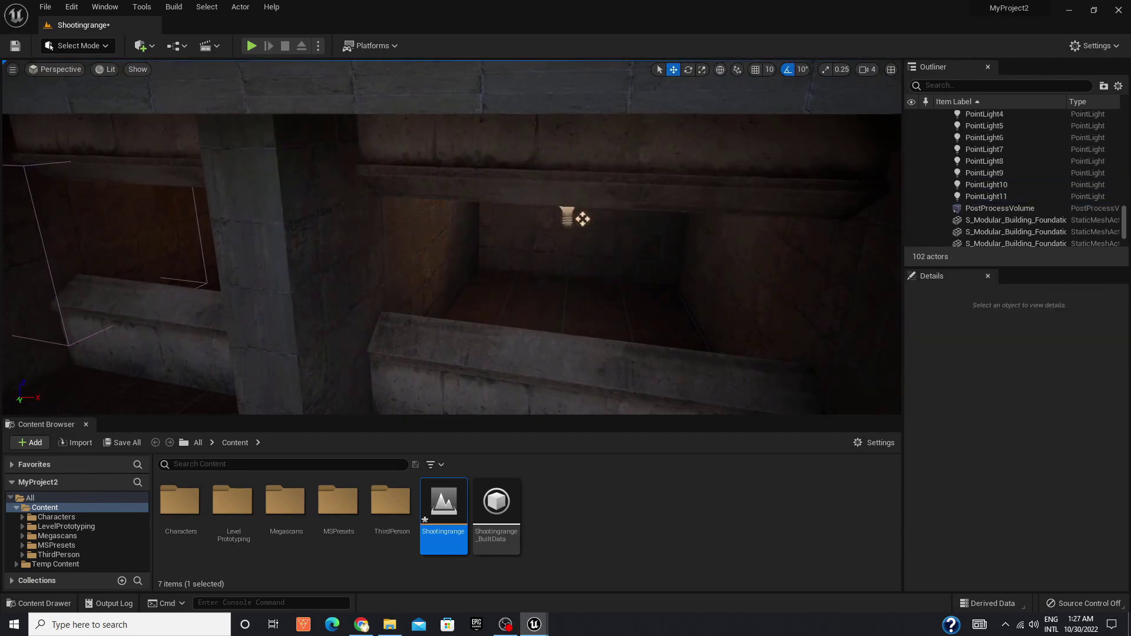
right_click_drag(577, 210, 576, 211)
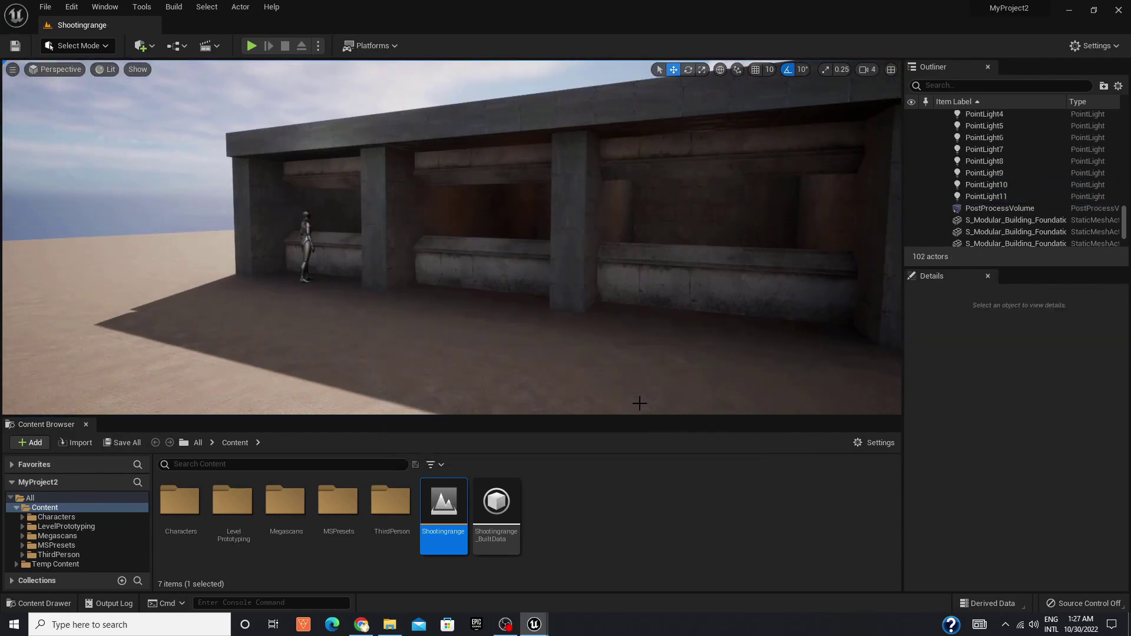
right_click_drag(639, 404, 639, 404)
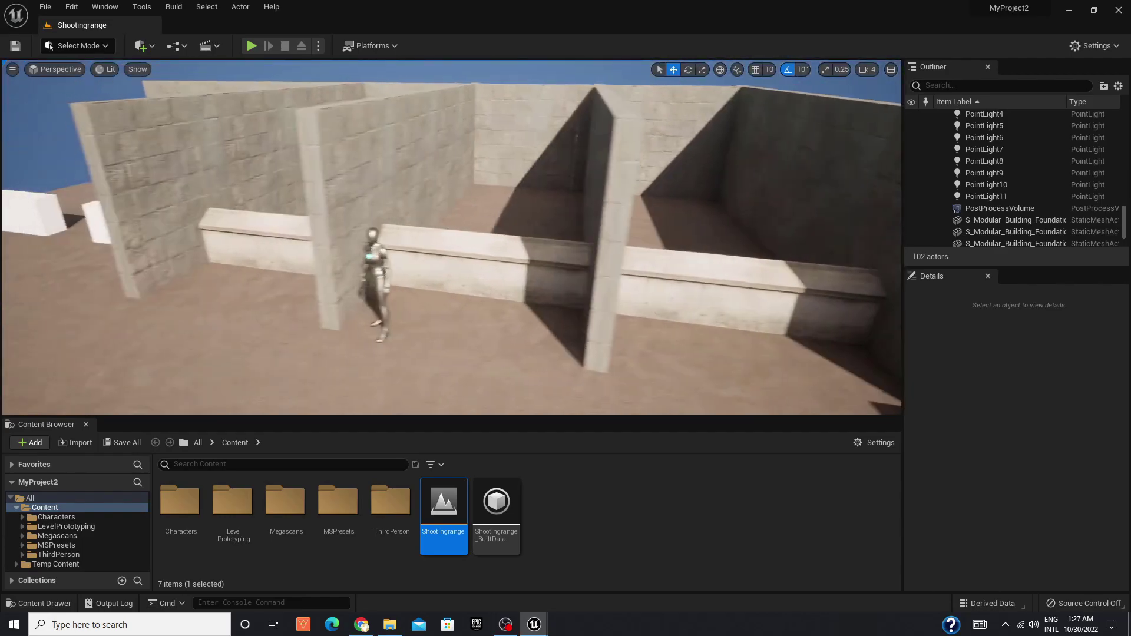
right_click_drag(451, 235, 452, 236)
left_click(483, 206)
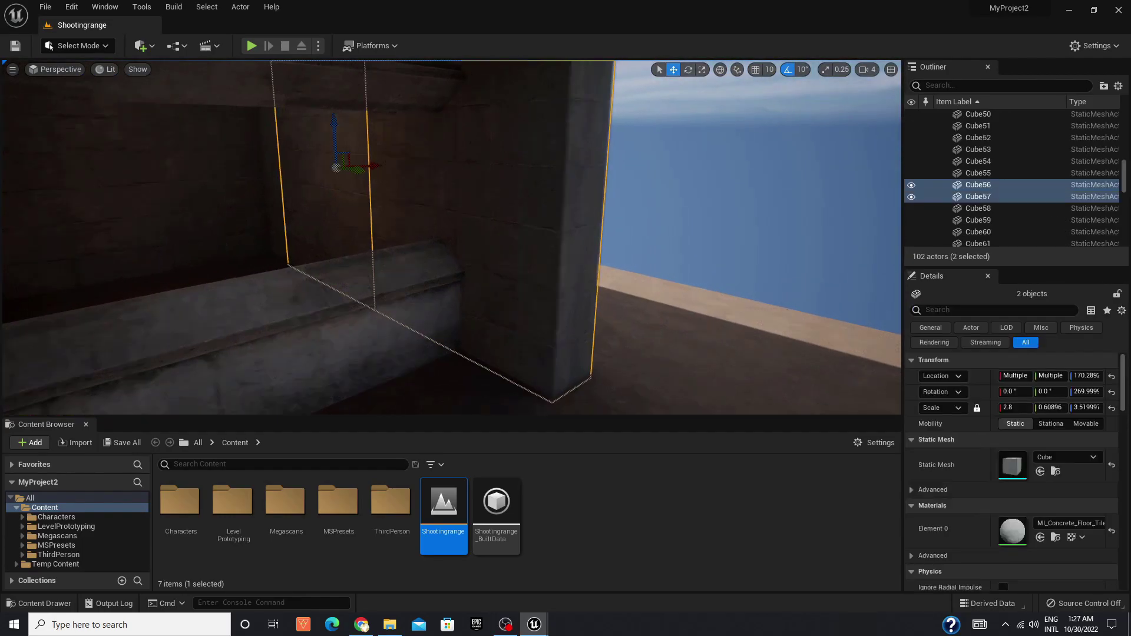
Step: Remove the extra wall blocks beside the shelter
right_click_drag(376, 224, 375, 225)
left_click(375, 225)
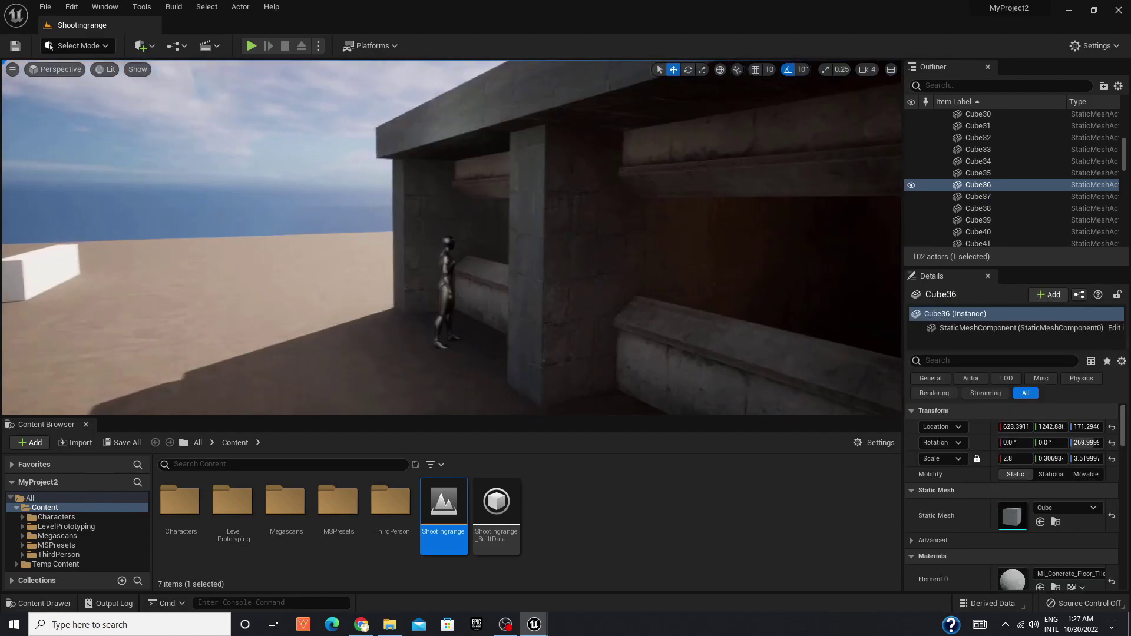
right_click_drag(248, 217, 247, 217)
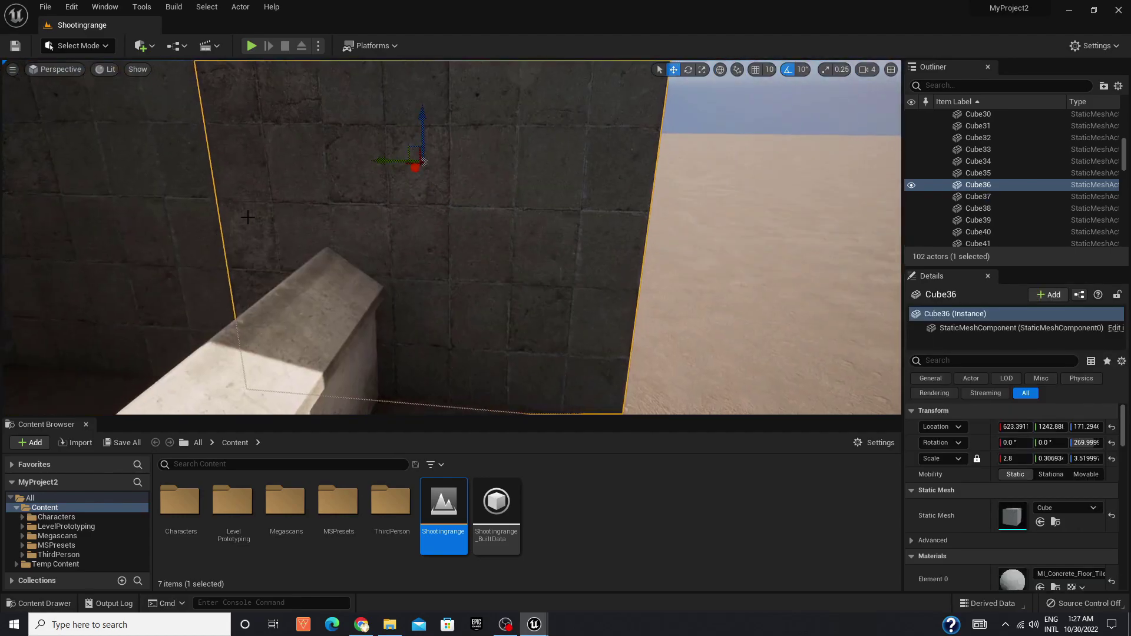
right_click_drag(448, 236, 448, 236)
key("ctrl+z")
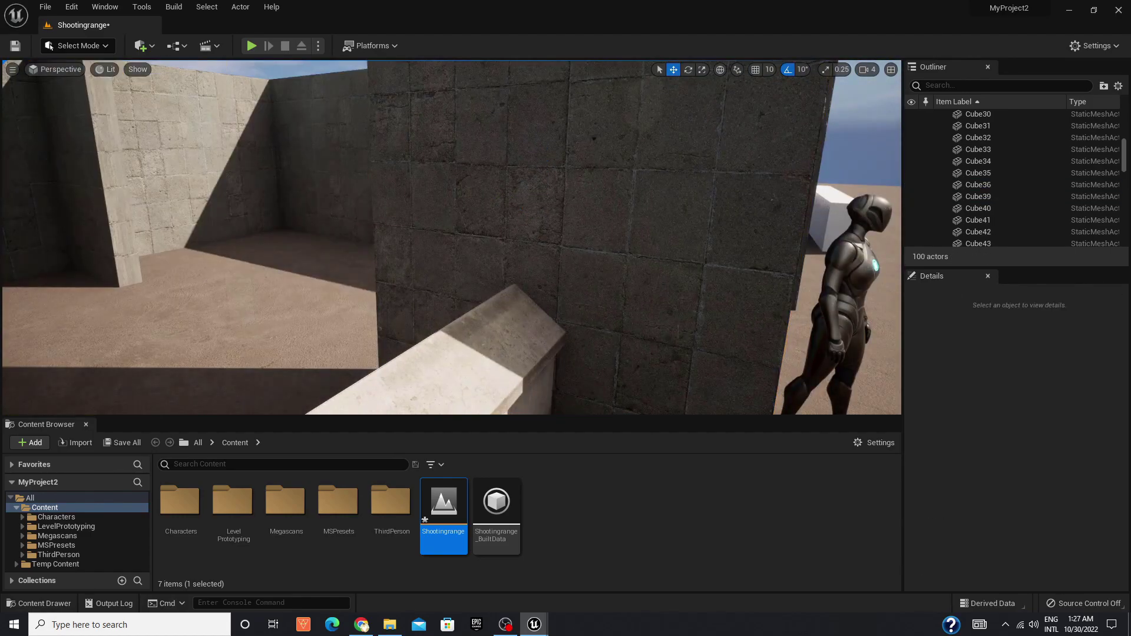
right_click_drag(512, 220, 451, 235)
key("ctrl+z")
key("ctrl+z")
key("ctrl+z")
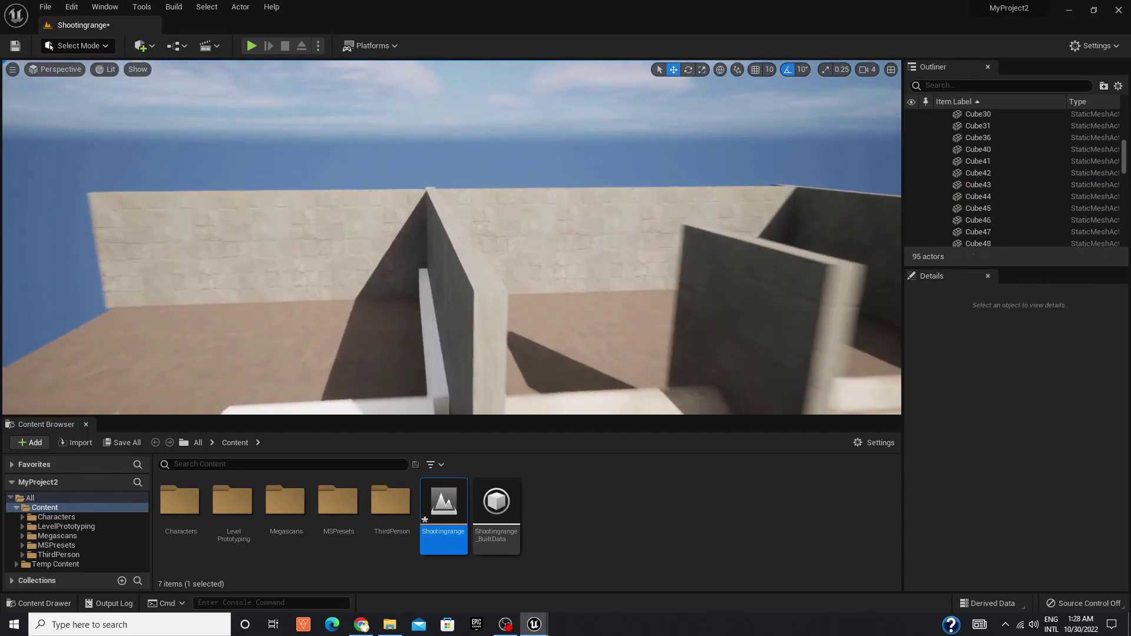
Step: Duplicate lane divider wall Cube36 along the lane to extend the inner wall, then pull back
left_click(461, 222)
right_click_drag(462, 277, 481, 268)
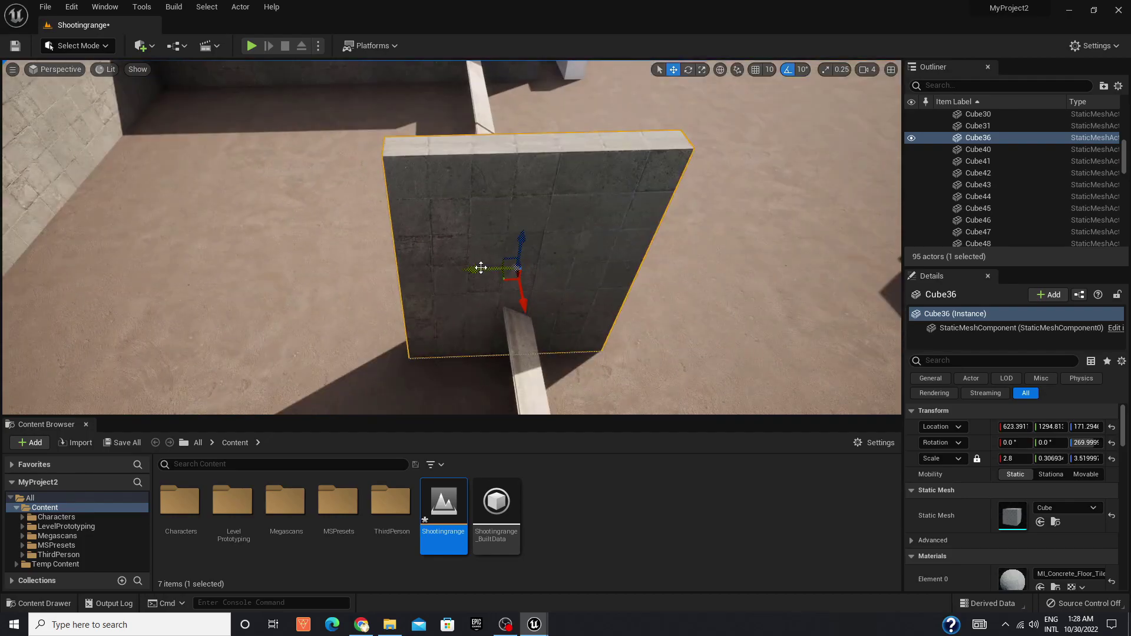
left_click_drag(481, 267, 208, 266, "alt")
right_click_drag(246, 265, 442, 283)
left_click_drag(569, 282, 326, 274, "alt")
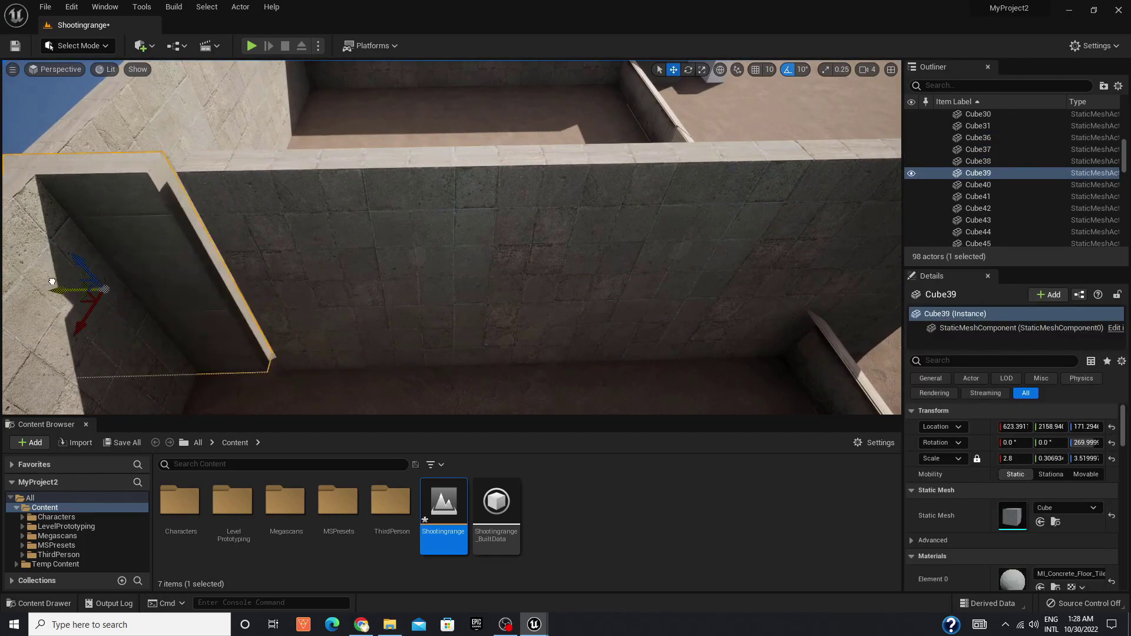
key("Escape")
right_click_drag(72, 281, 72, 282)
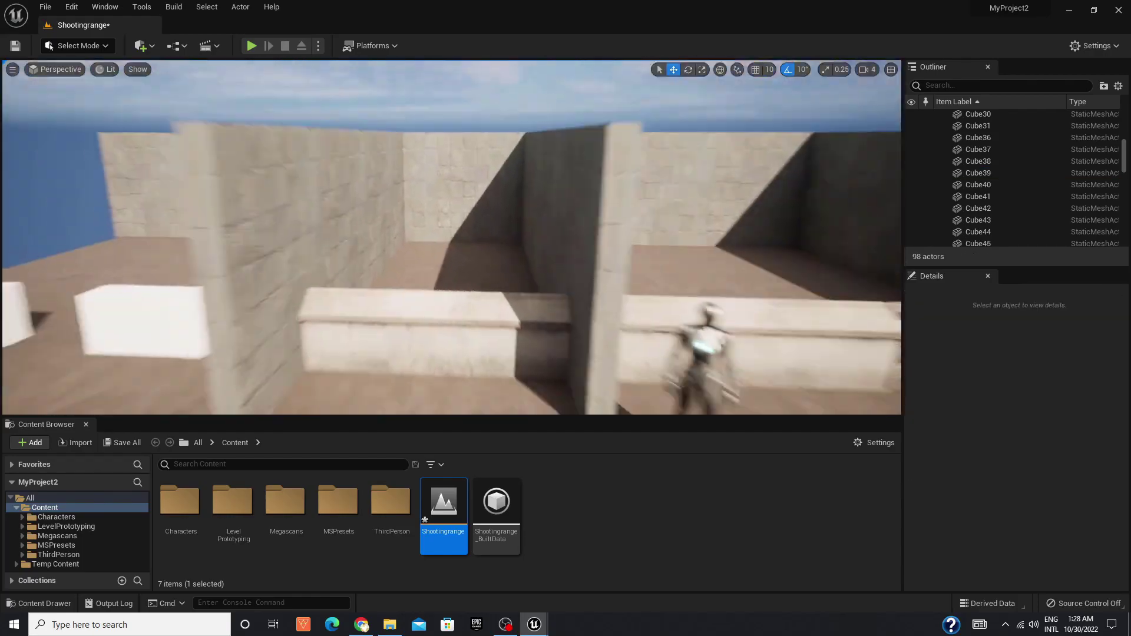
Step: Delete the extra partition wall on the left, undoing once and deleting it again
left_click(394, 218)
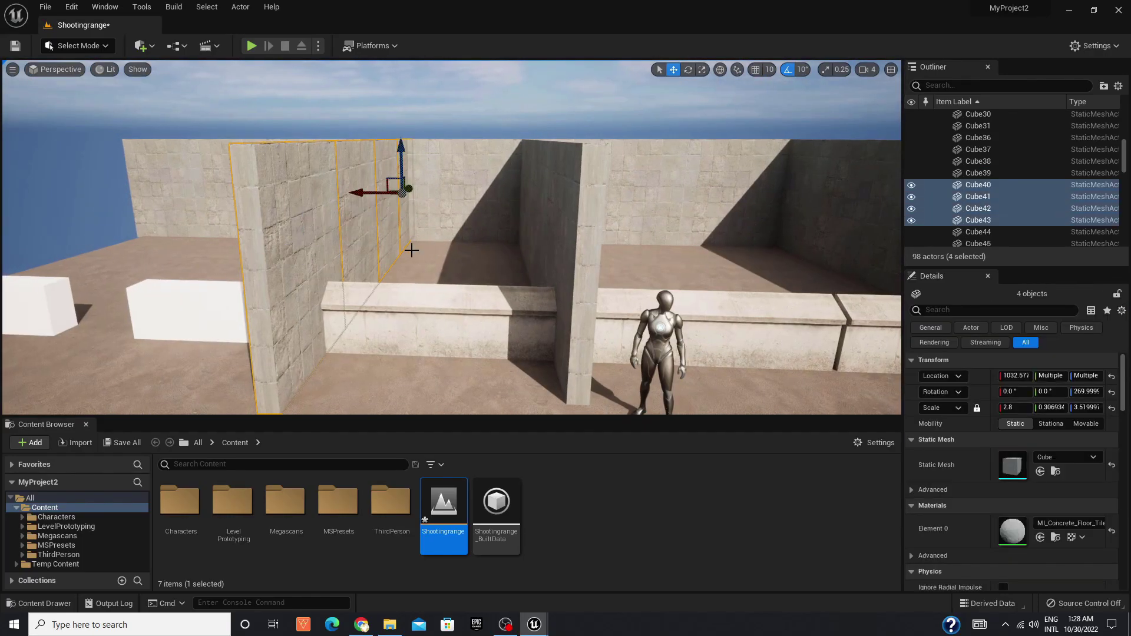
key("Delete")
right_click_drag(448, 204, 448, 203)
left_click(448, 204)
right_click_drag(148, 201, 148, 201)
key("ctrl+z")
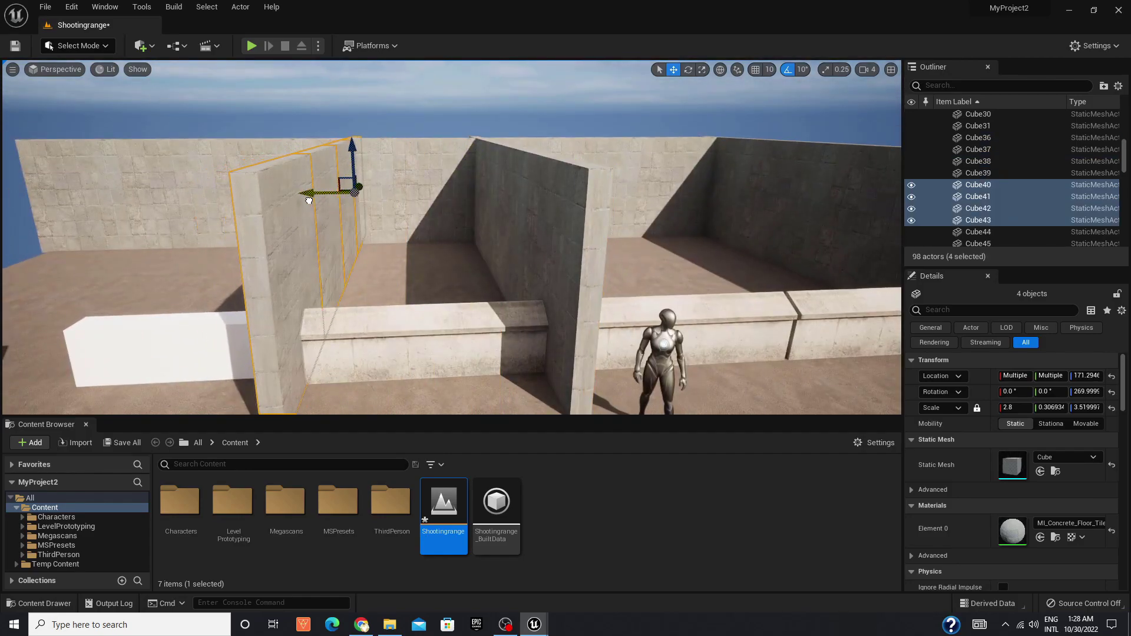
right_click_drag(381, 364, 381, 363)
key("Delete")
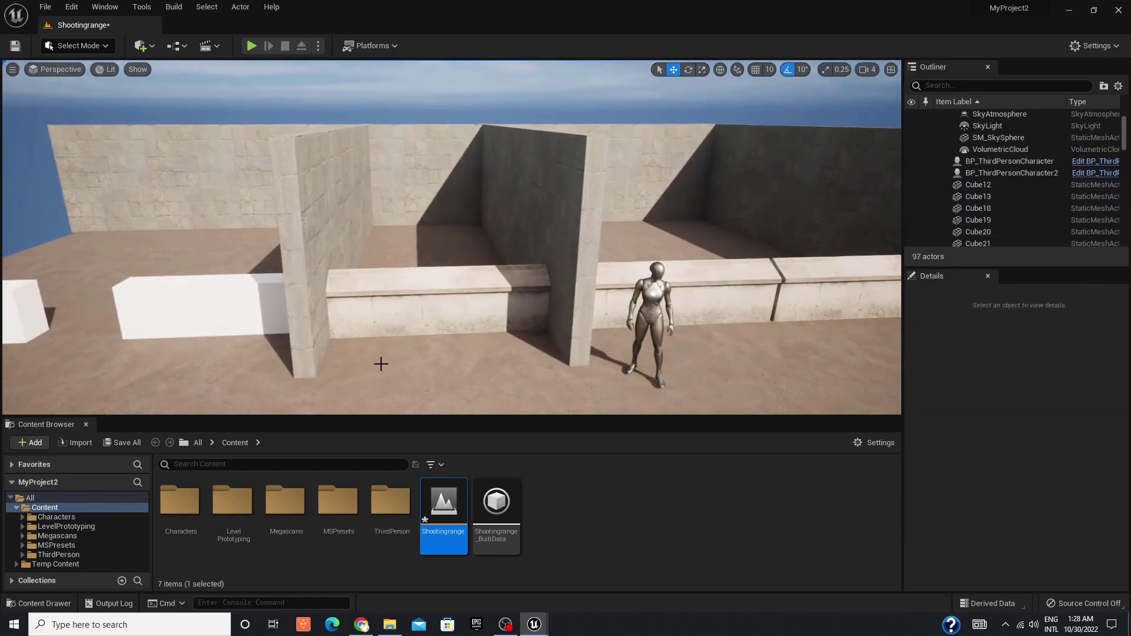
Step: Select a partition wall piece and the booth's side wall to compare thickness
right_click_drag(451, 235, 451, 236)
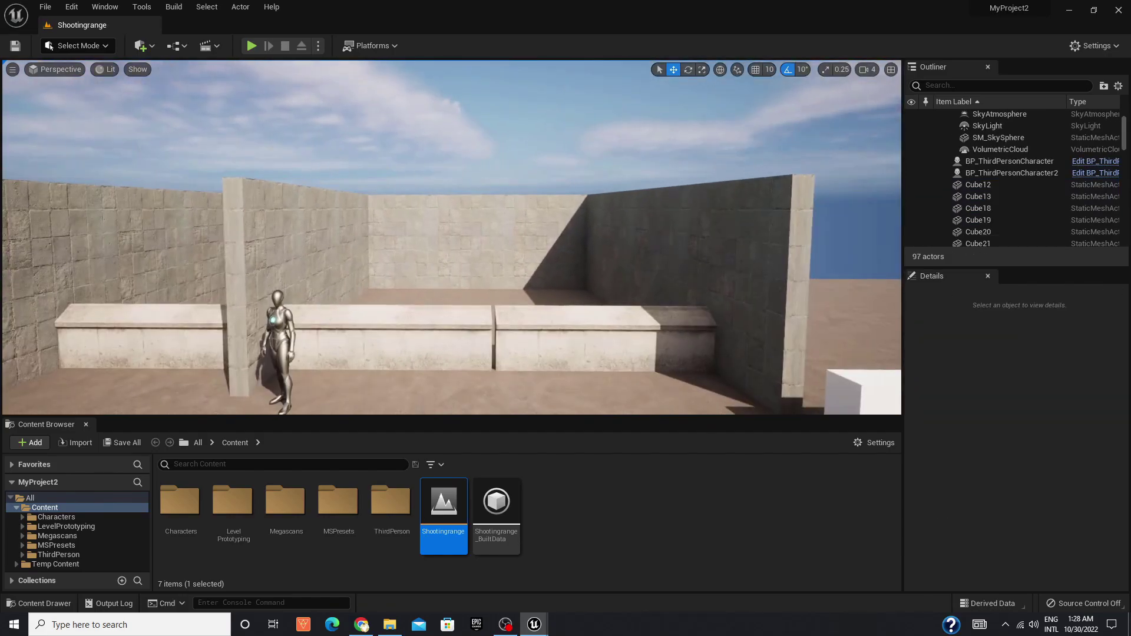
left_click(451, 236)
right_click_drag(311, 303, 311, 303)
left_click(312, 303)
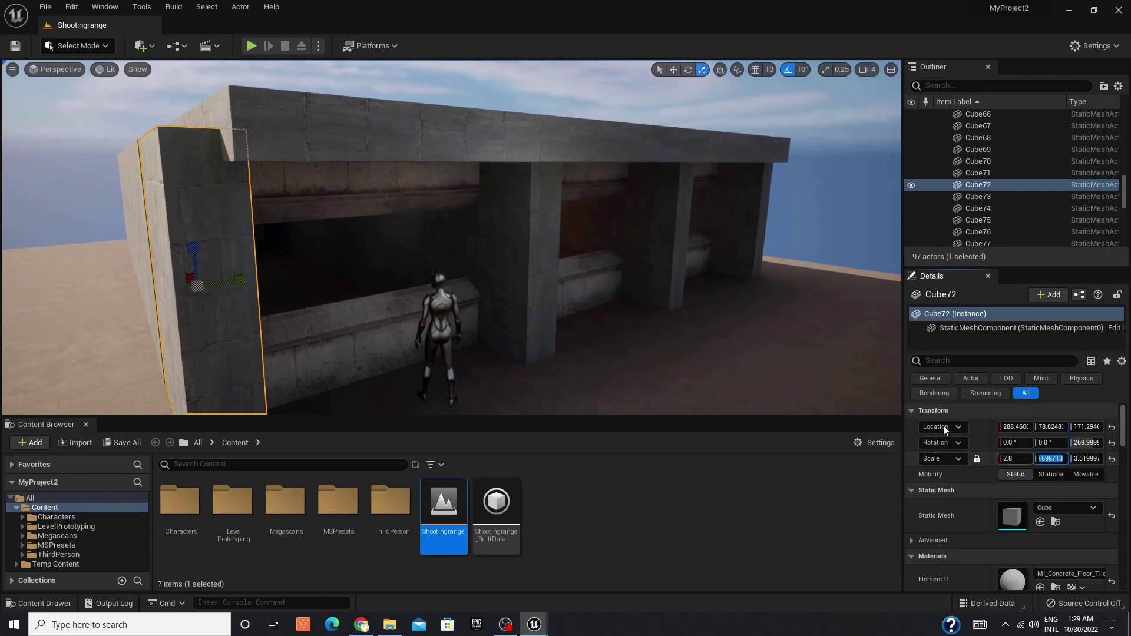
Step: Give partition walls Cube36–Cube43 Scale Y 0.698713 and start saving the level
right_click_drag(424, 258, 609, 219)
left_click(424, 258)
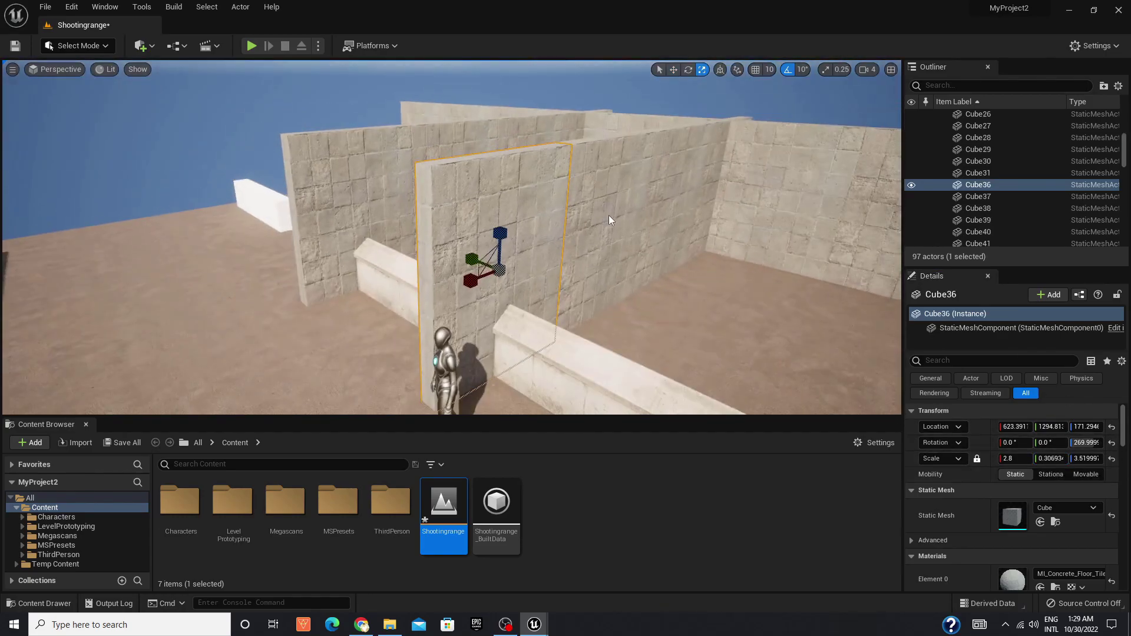
left_click(609, 214, "ctrl")
left_click(706, 183, "ctrl")
mouse_move(706, 182)
right_mouse_down()
mouse_move(402, 179)
mouse_move(891, 434)
right_mouse_up()
left_click(402, 178, "ctrl")
left_click(428, 154, "ctrl")
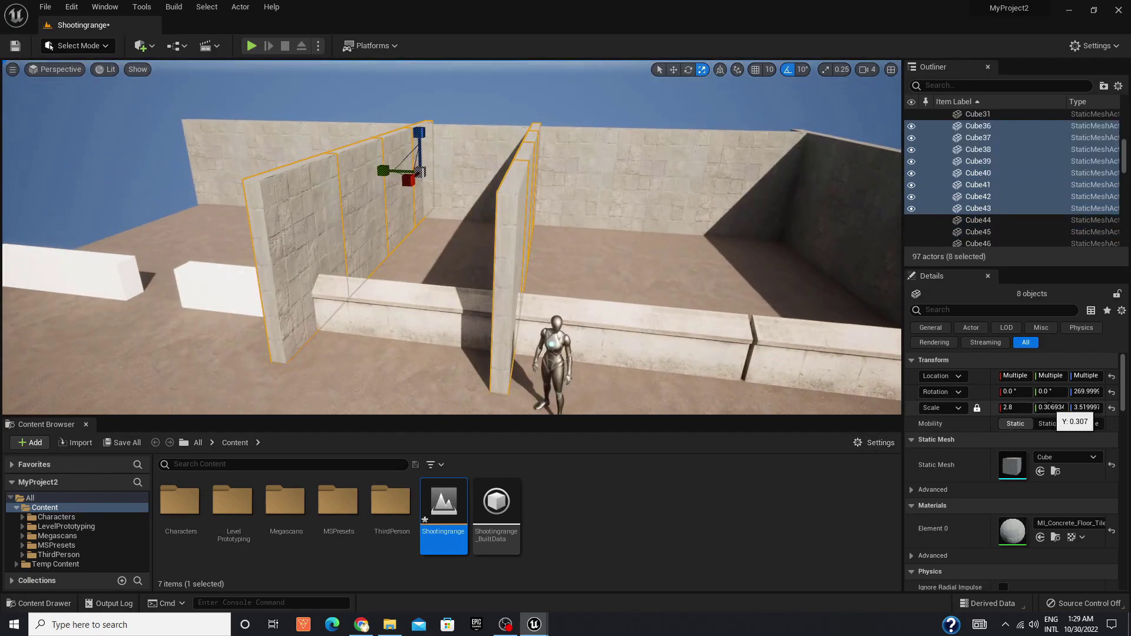
right_click_drag(163, 408, 164, 407)
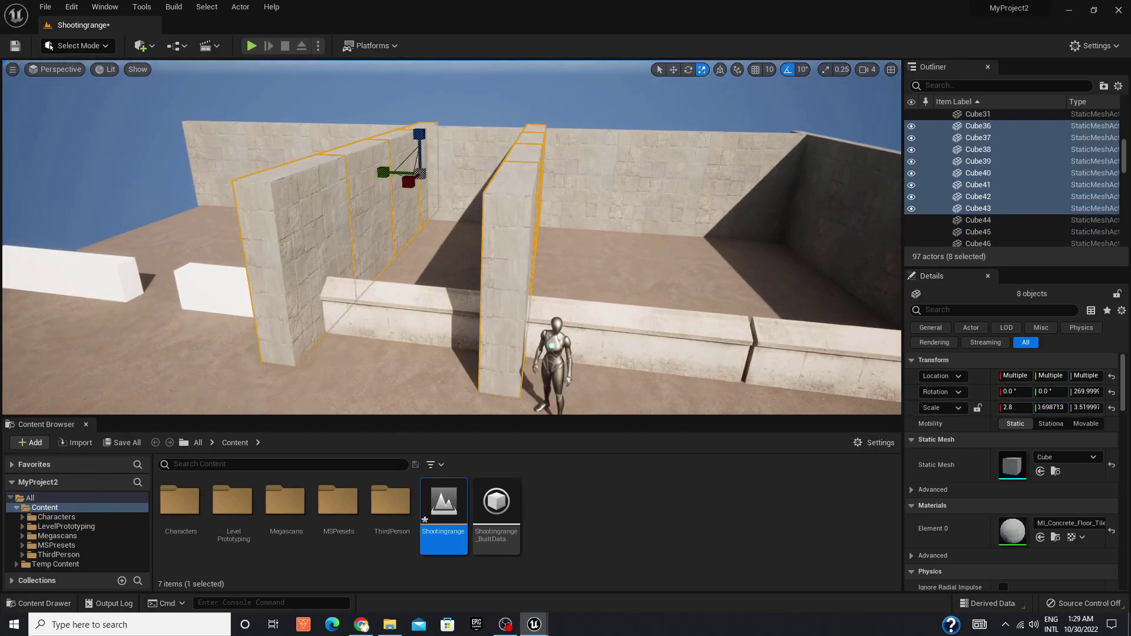
key("Escape")
Step: Save the Shootingrange level, then copy the partition wall over to the next booth
key("ctrl+s")
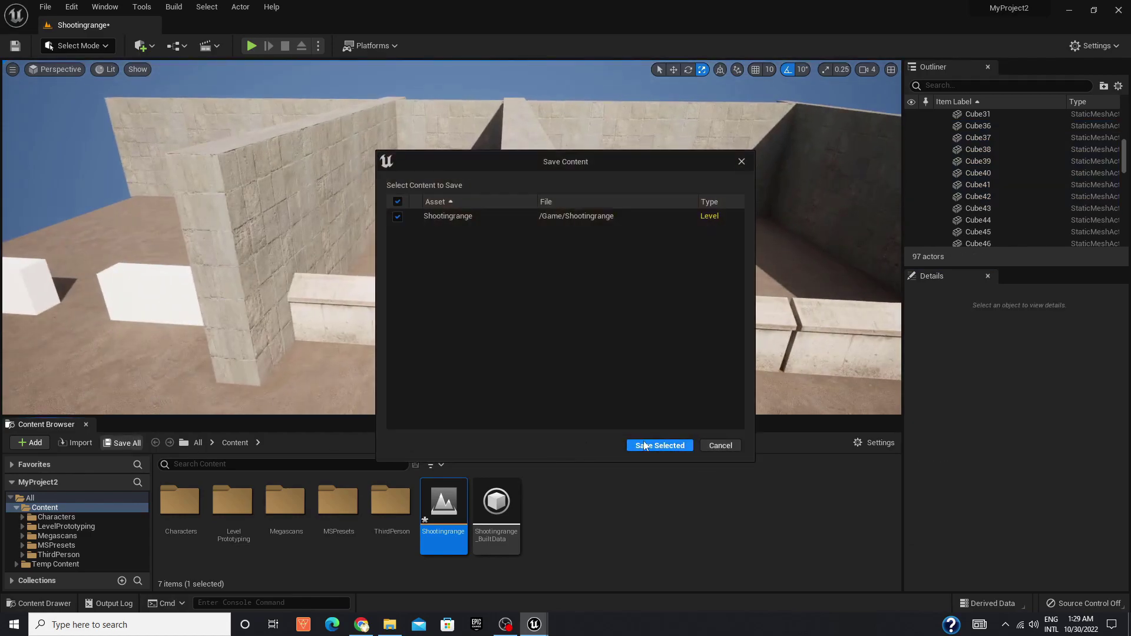
key("Return")
left_click(522, 298)
right_click_drag(489, 189, 489, 189)
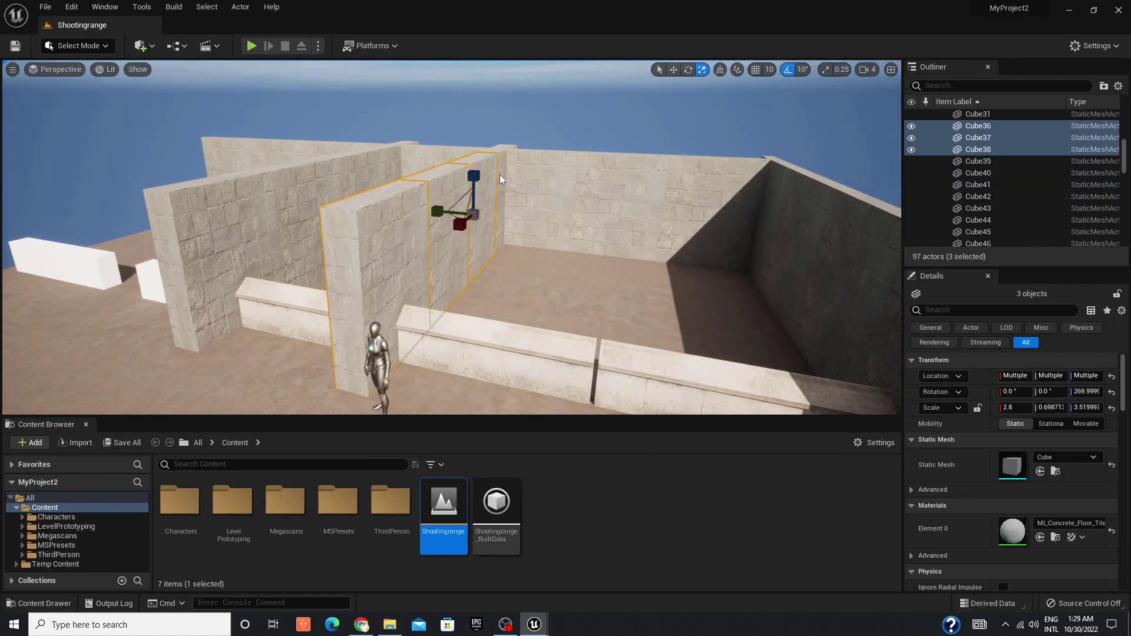
left_click_drag(462, 195, 568, 197, "alt")
right_click_drag(568, 198, 569, 198)
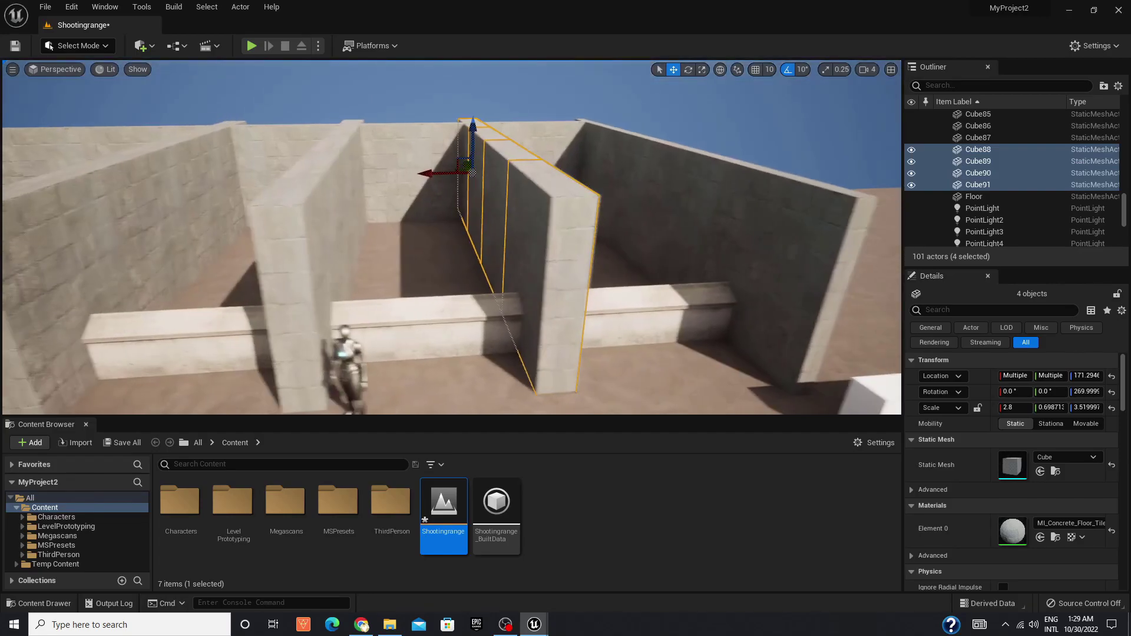
right_click_drag(427, 171, 427, 171)
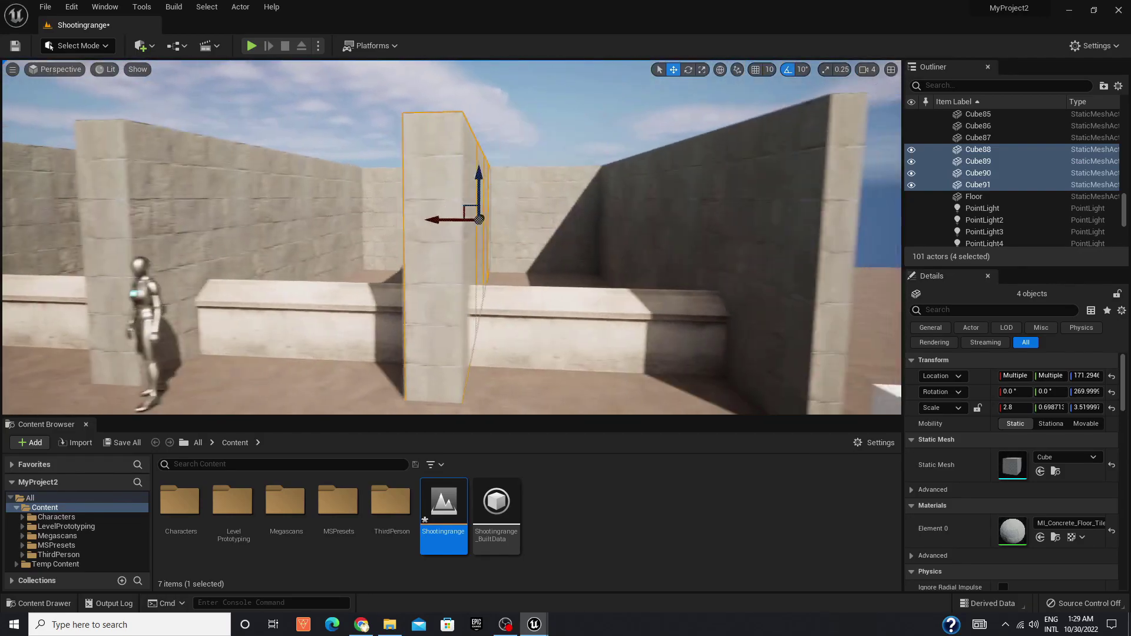
Step: Raise a copy of the wall above the booth and rotate it -89.9999 to lie flat
left_click(406, 236)
left_click(436, 223, "ctrl")
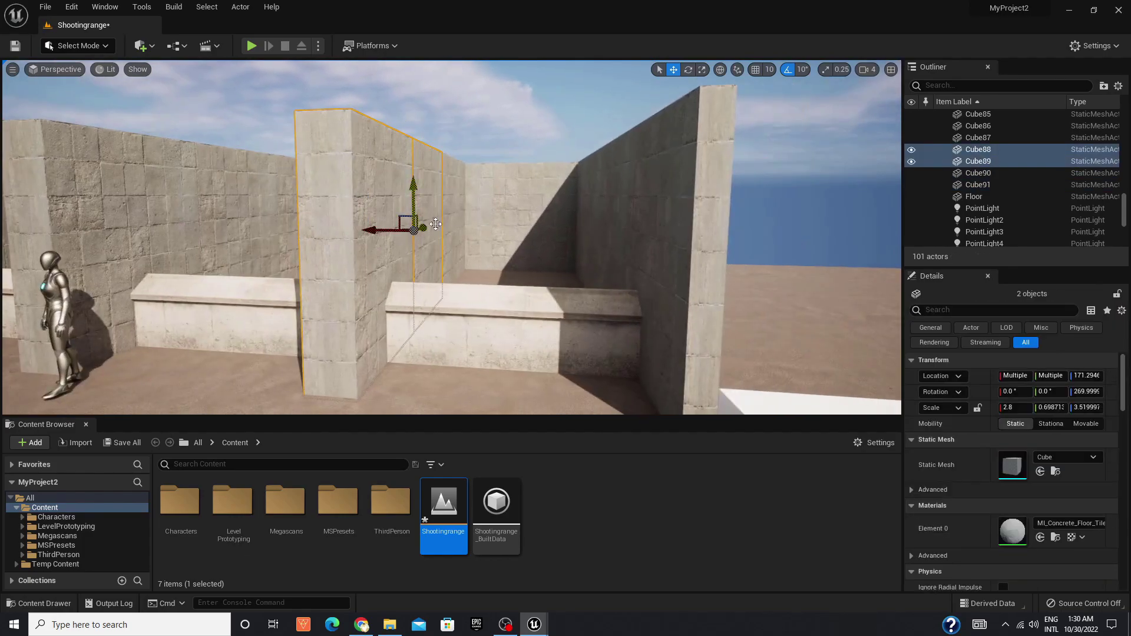
left_click_drag(455, 197, 457, 95, "alt")
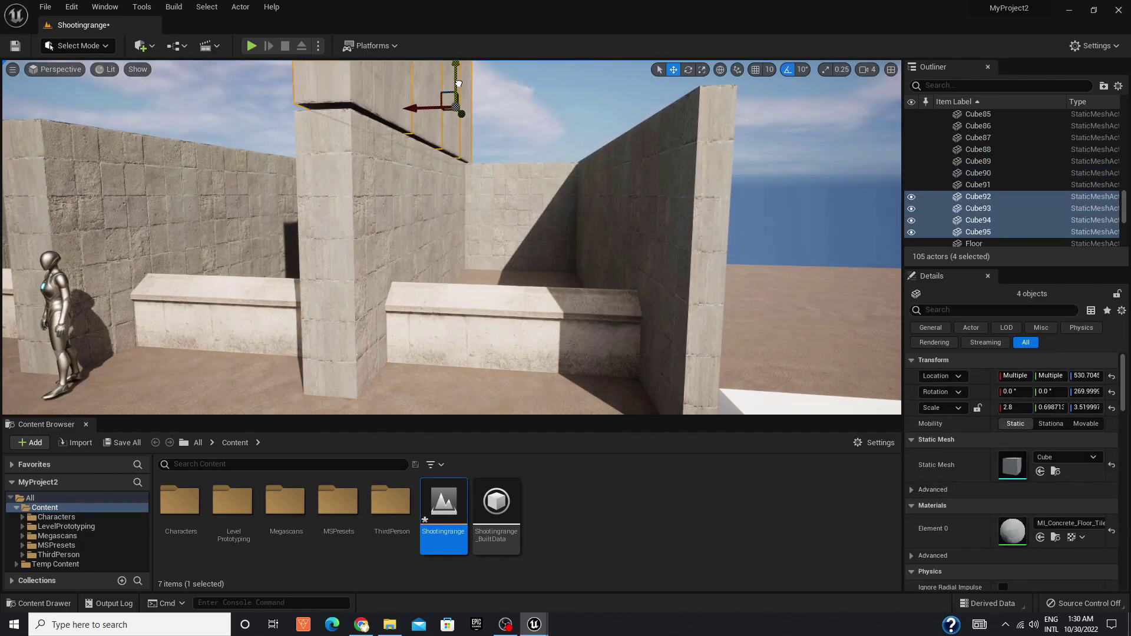
mouse_move(509, 146)
left_mouse_down()
mouse_move(518, 112)
mouse_move(455, 206)
left_mouse_up()
Step: Stretch the flat roof slab along Z to cover the booth
key("ctrl+z")
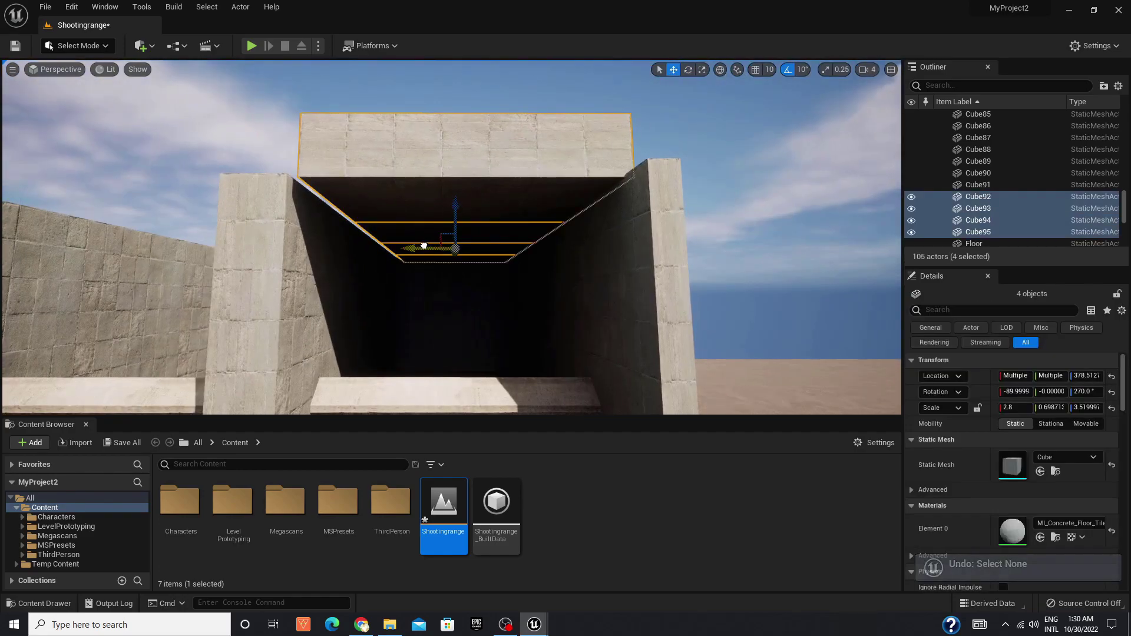
mouse_move(421, 244)
left_mouse_down()
mouse_move(412, 224)
mouse_move(455, 179)
left_mouse_up()
key("ctrl+z")
key("r")
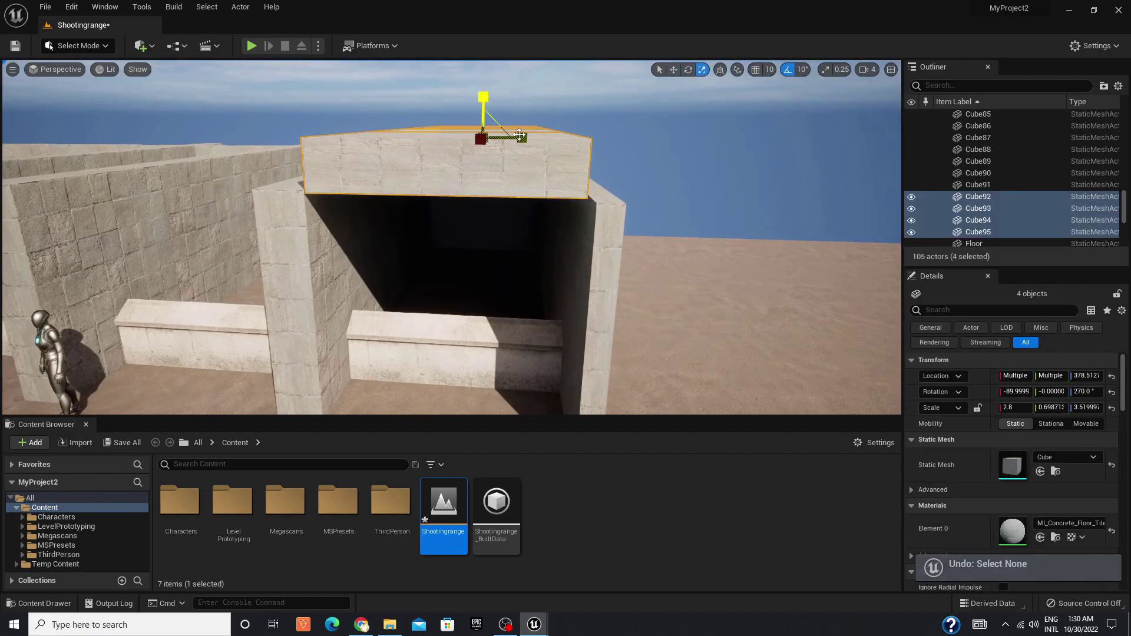
right_click_drag(507, 159, 507, 159)
key("w")
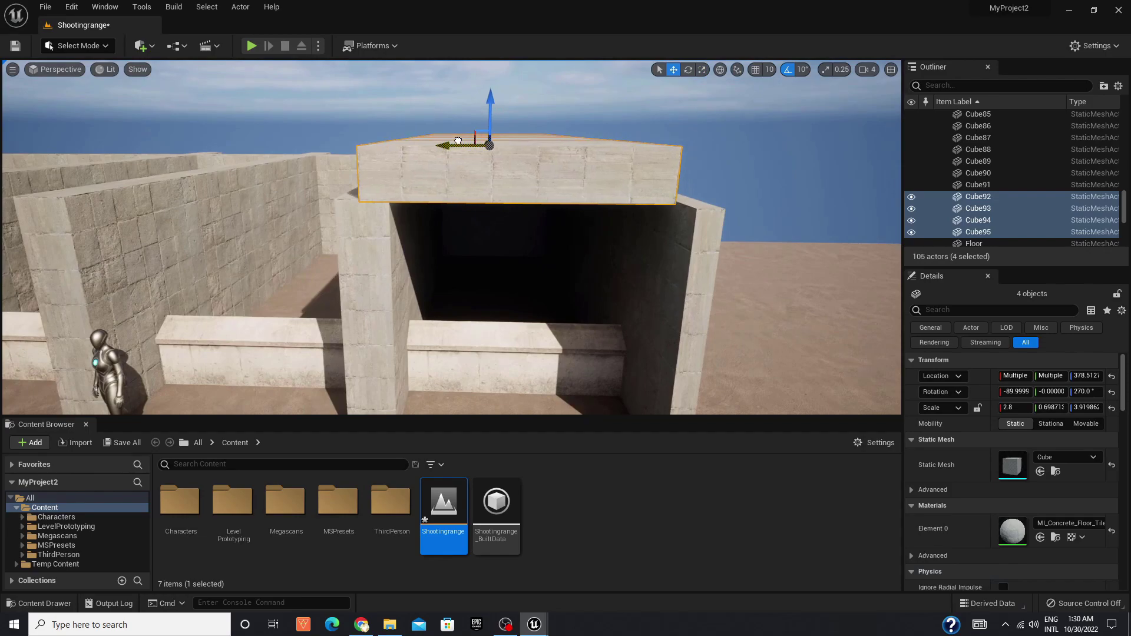
Step: Copy the roof slab twice along the row over the neighbouring booths
mouse_move(514, 155)
left_mouse_down()
mouse_move(587, 210)
mouse_move(585, 152)
left_mouse_up()
key("ctrl+z")
left_click_drag(496, 115, 335, 104, "alt")
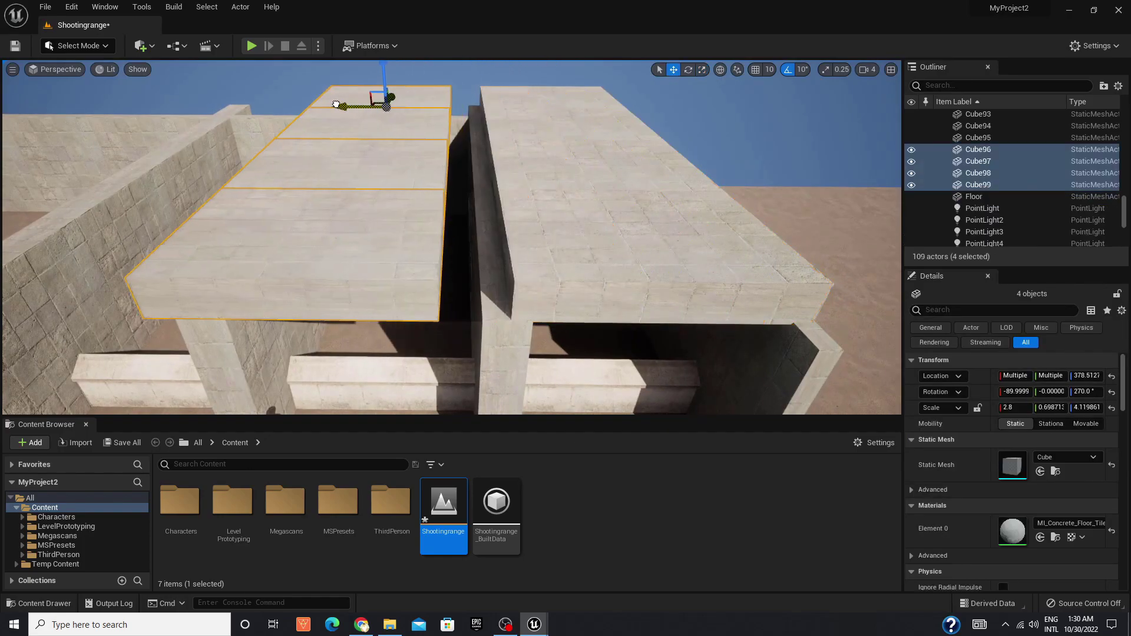
right_click_drag(361, 105, 412, 103)
left_click_drag(466, 100, 431, 101, "alt")
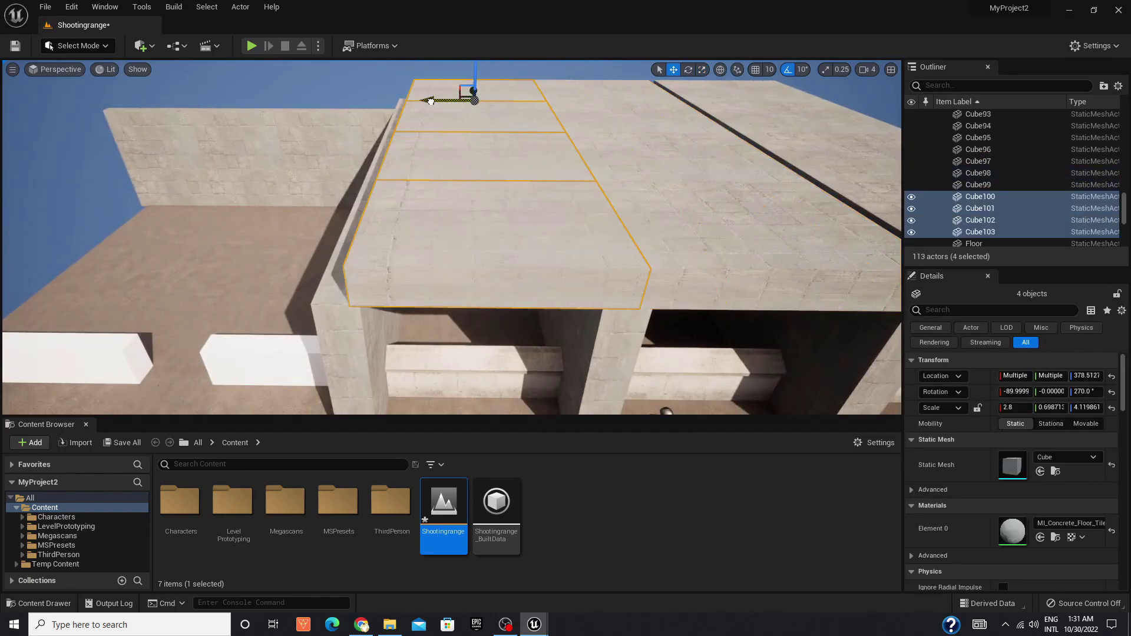
right_click_drag(421, 102, 413, 83)
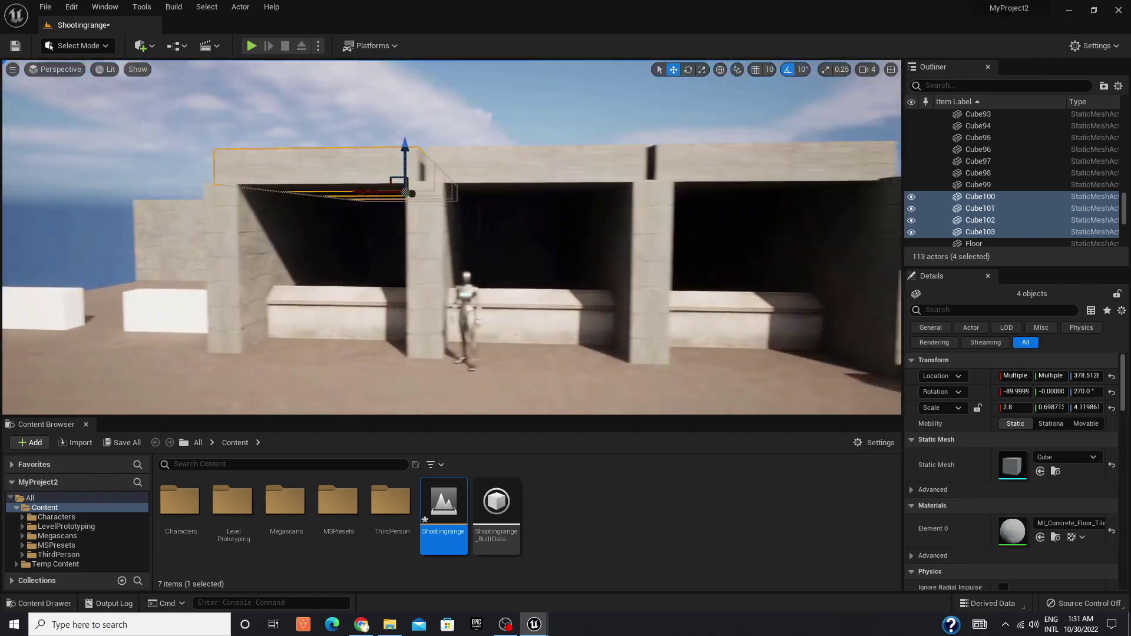
Step: Save the level with Save Selected and focus on roof piece Cube100
key("Escape")
left_click(122, 442)
left_click(660, 462)
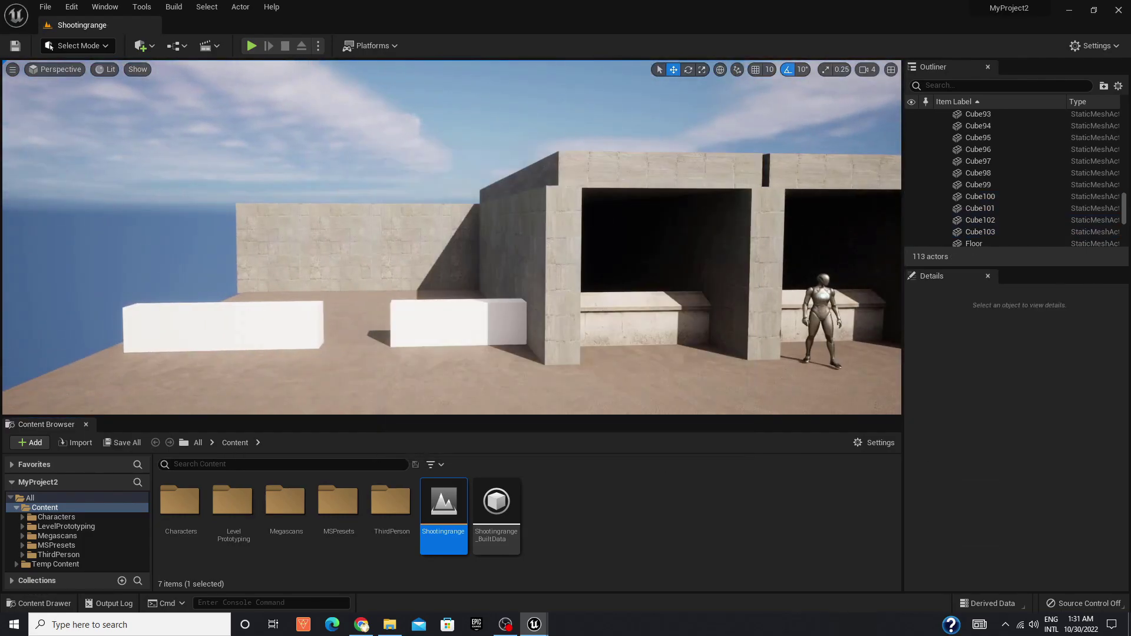
double_click(980, 196)
Step: Inspect the new roof slabs from above, then drop back to ground level
right_click_drag(451, 235, 480, 192)
key("Escape")
left_click(457, 247)
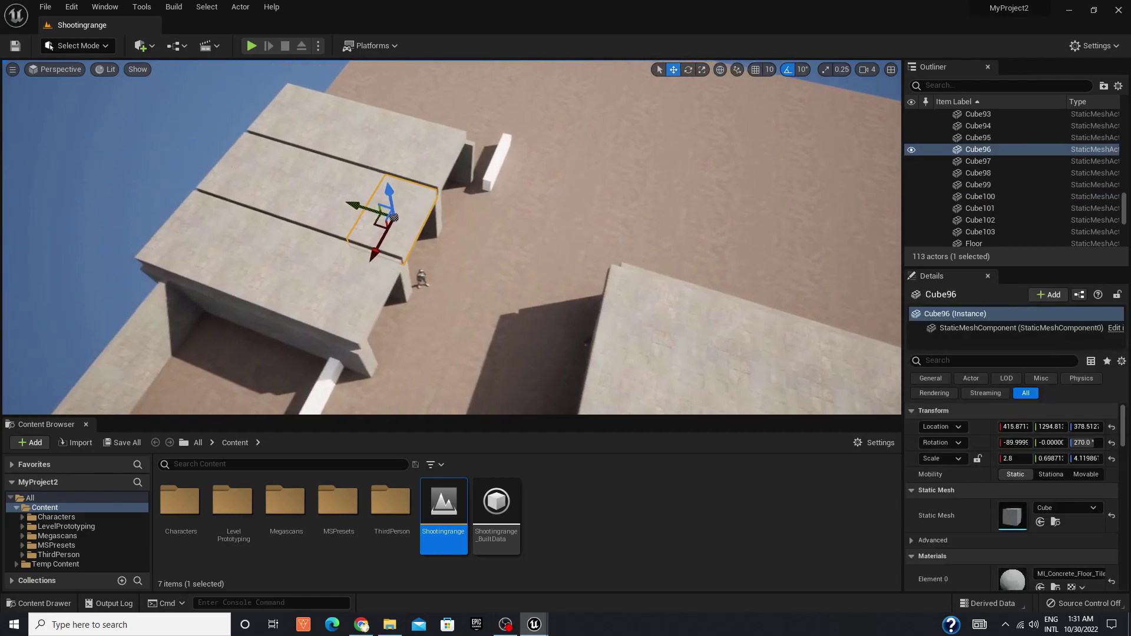
right_click_drag(457, 248, 103, 399)
key("Escape")
right_click_drag(451, 235, 451, 265)
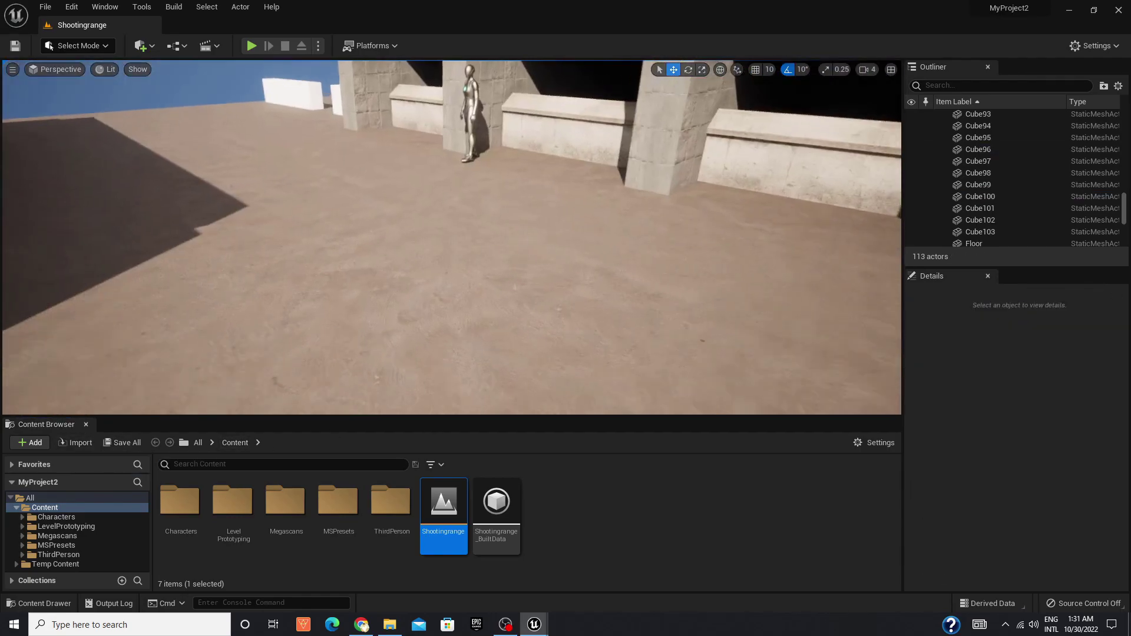
Step: Raise the hanging ceiling light slightly and frame it with the lit crate and table
left_click(447, 353)
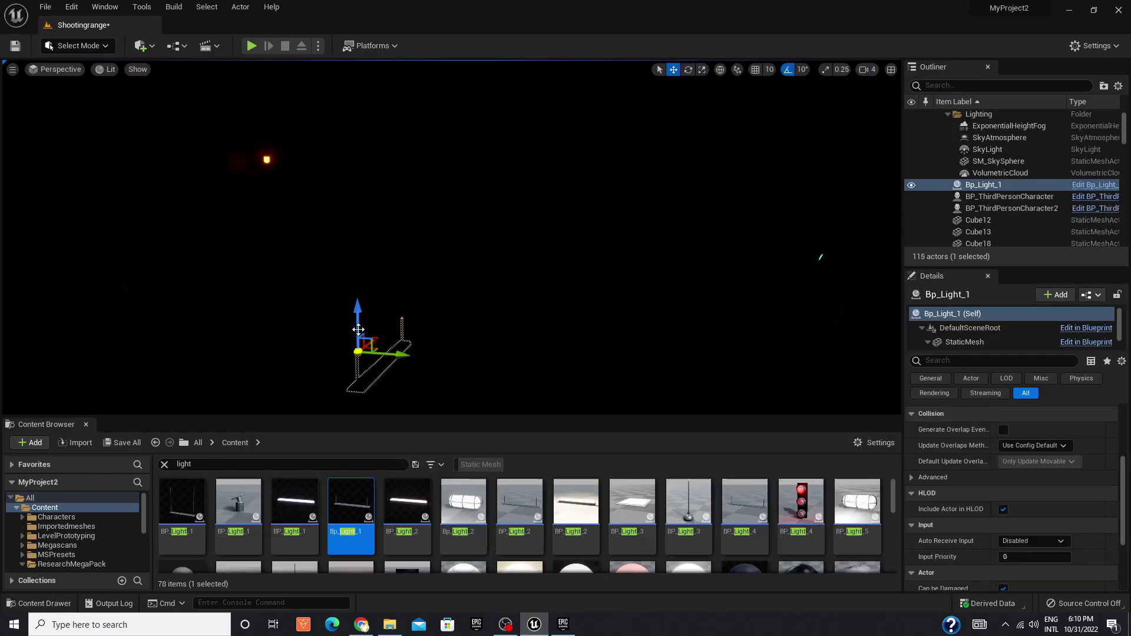
mouse_move(373, 167)
left_mouse_down()
mouse_move(374, 83)
mouse_move(380, 134)
left_mouse_up()
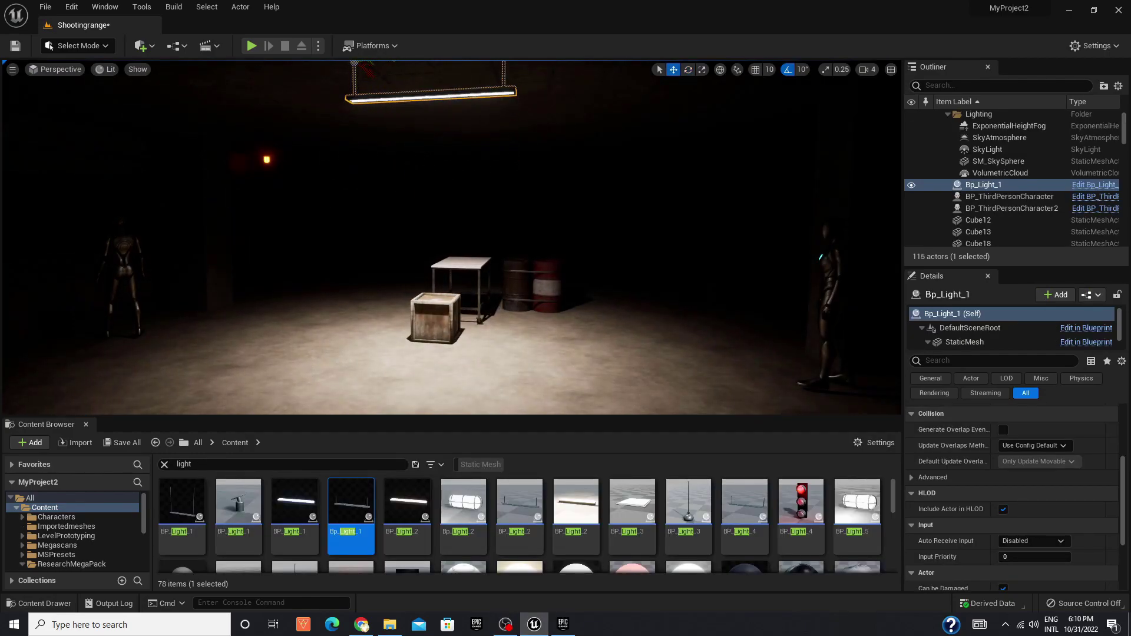
right_click_drag(433, 156, 332, 59)
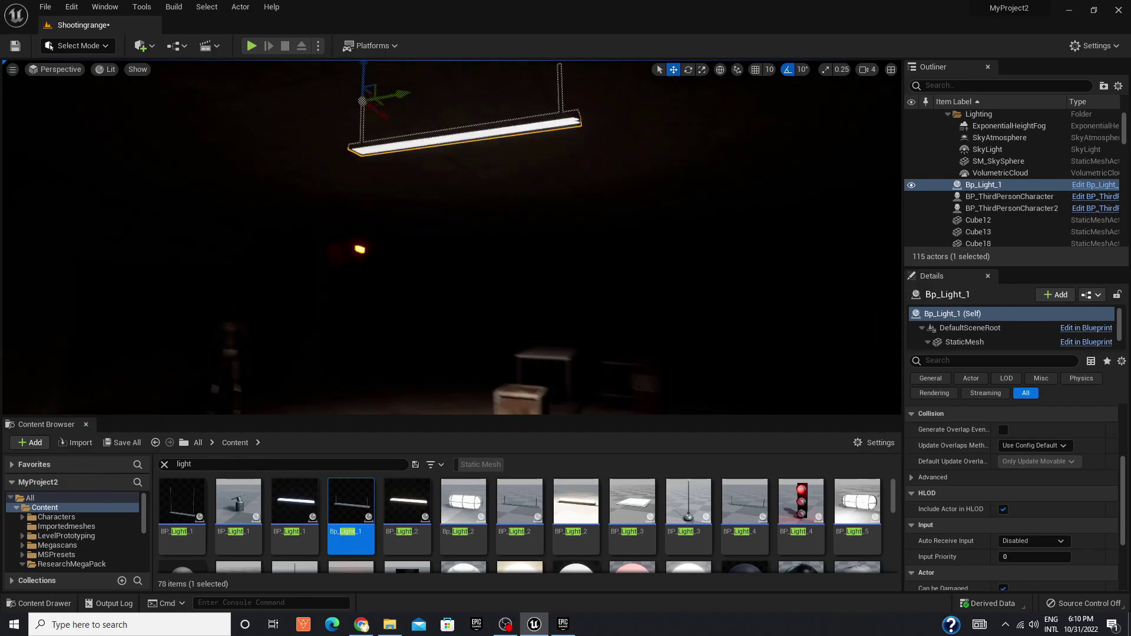
right_click_drag(448, 235, 589, 248)
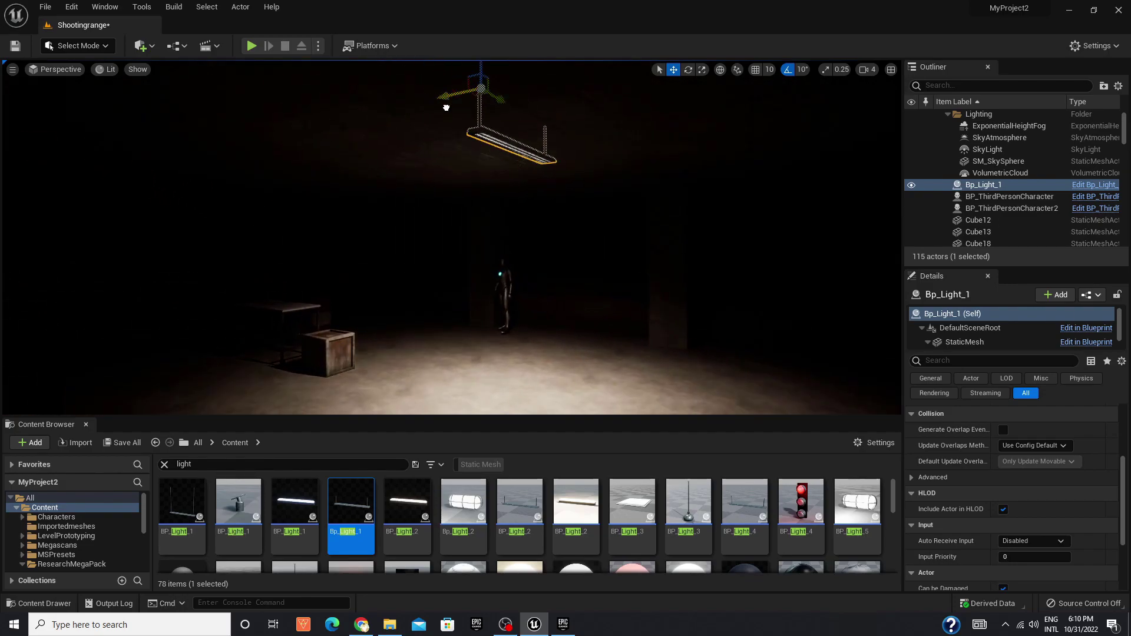
Step: Alt-drag copies of the hanging light further along the range, creating Bp_Light_3 and Bp_Light_4
left_click_drag(554, 74, 297, 102, "alt")
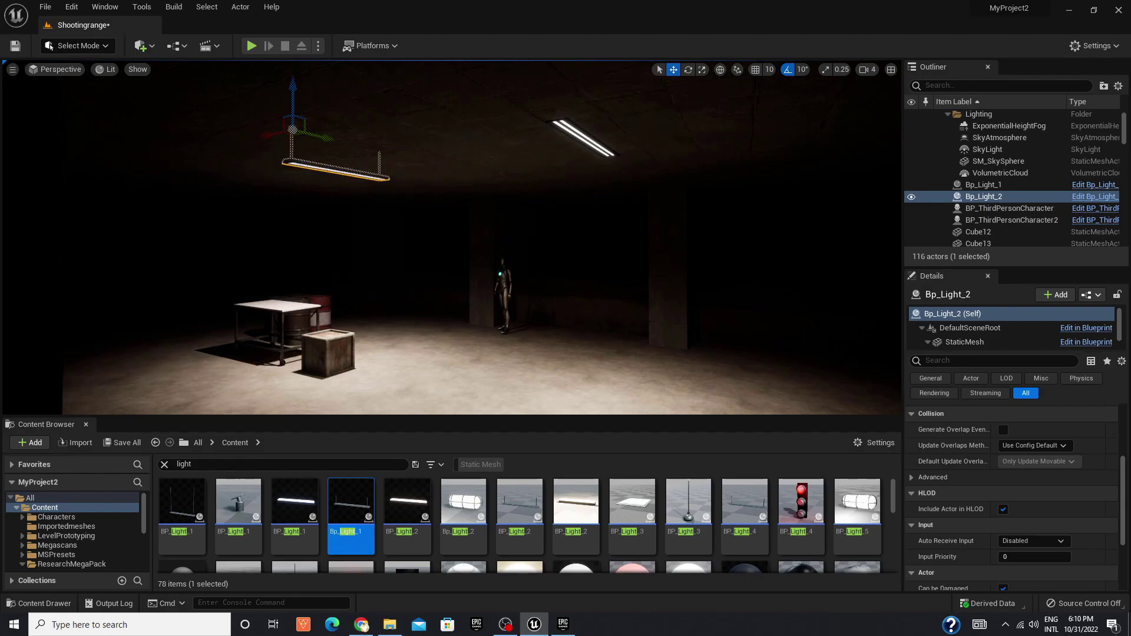
right_click_drag(448, 236, 436, 200)
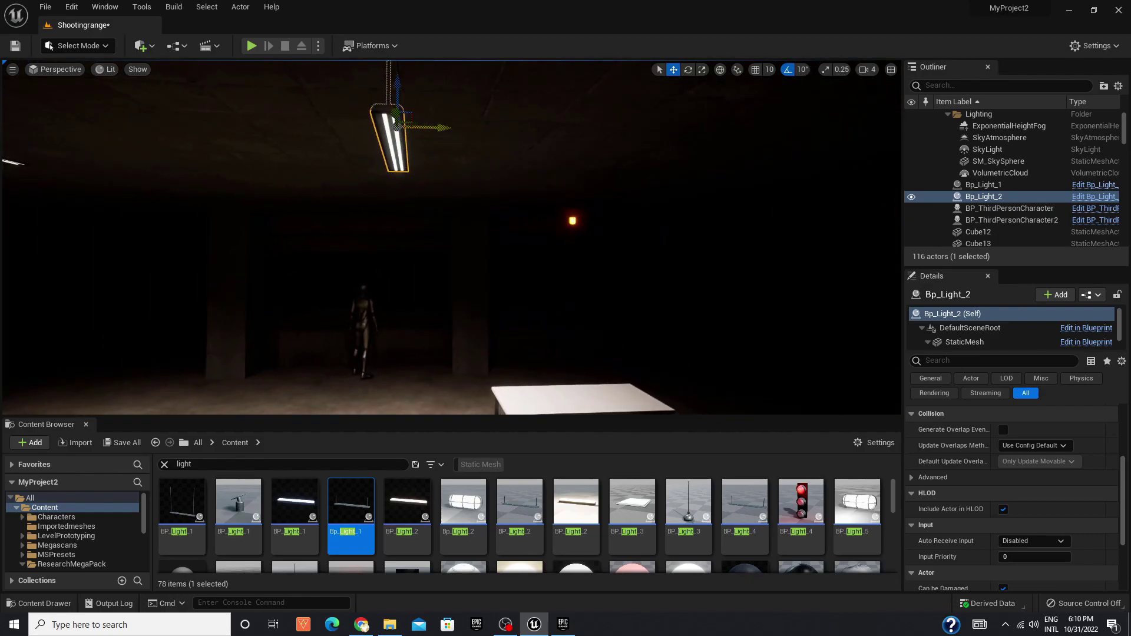
left_click_drag(429, 126, 774, 129, "alt")
mouse_move(610, 137)
right_mouse_down()
mouse_move(589, 153)
mouse_move(553, 141)
right_mouse_up()
left_click_drag(518, 100, 391, 101, "alt")
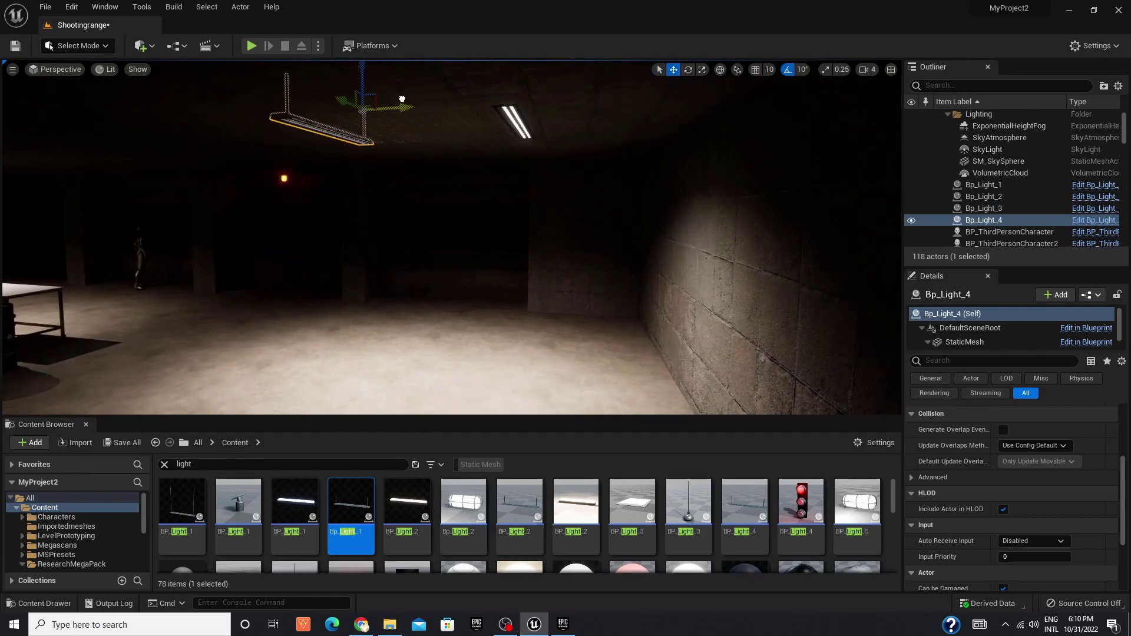
right_click_drag(391, 100, 413, 141)
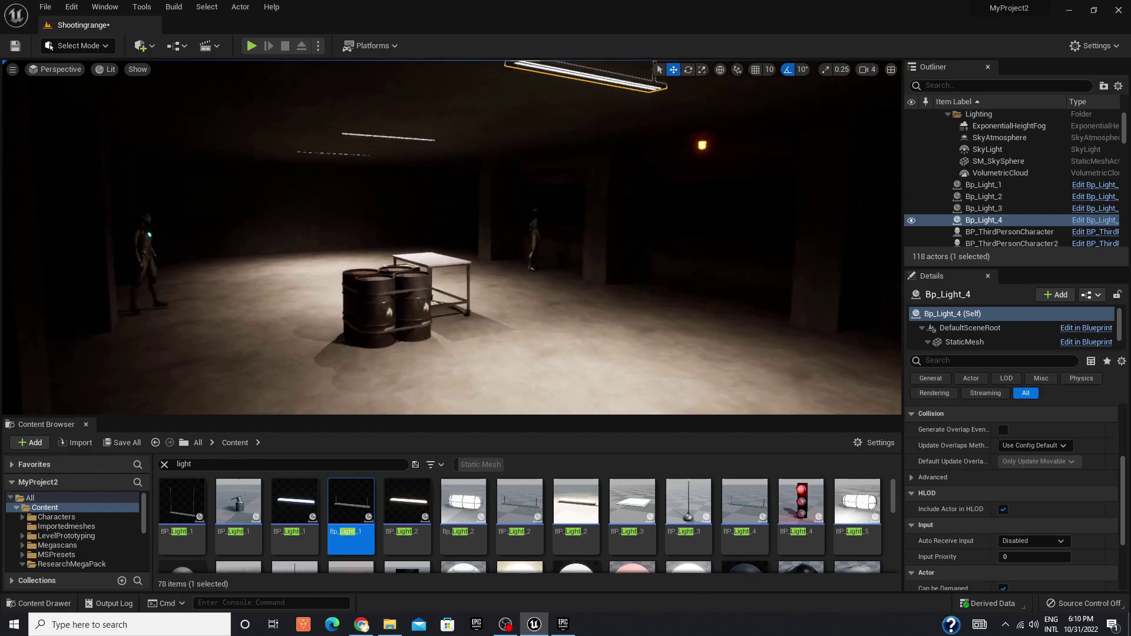
Step: Show overlays with G and widen Bp_Light_4's spotlight cone to 80 outer, 43.976 inner
left_click(981, 344)
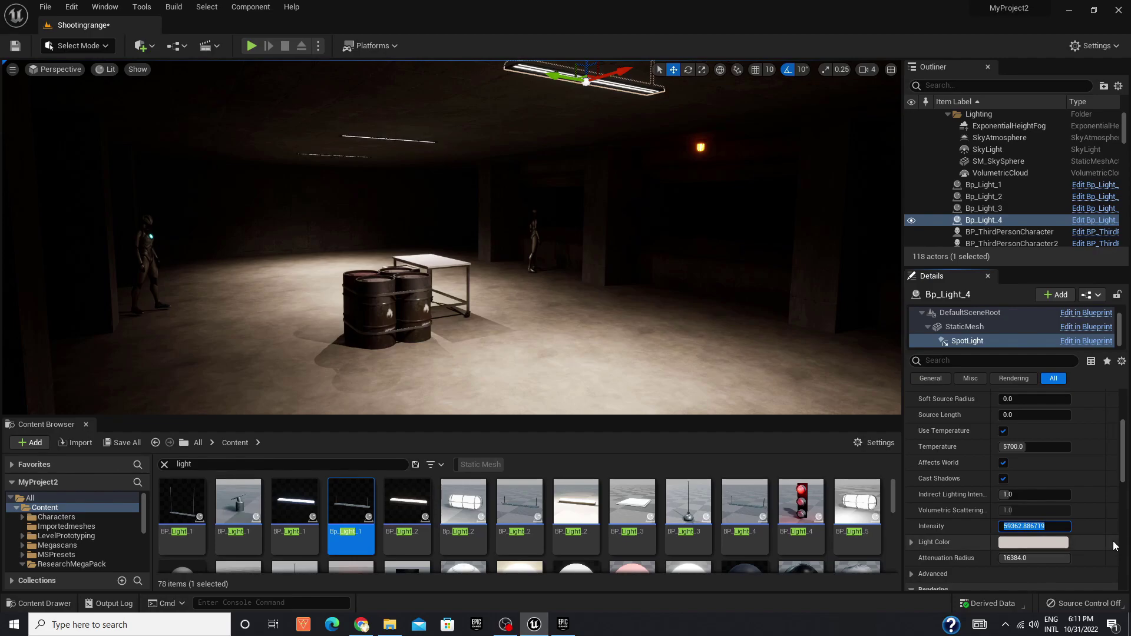
type("1")
key("Return")
type("25")
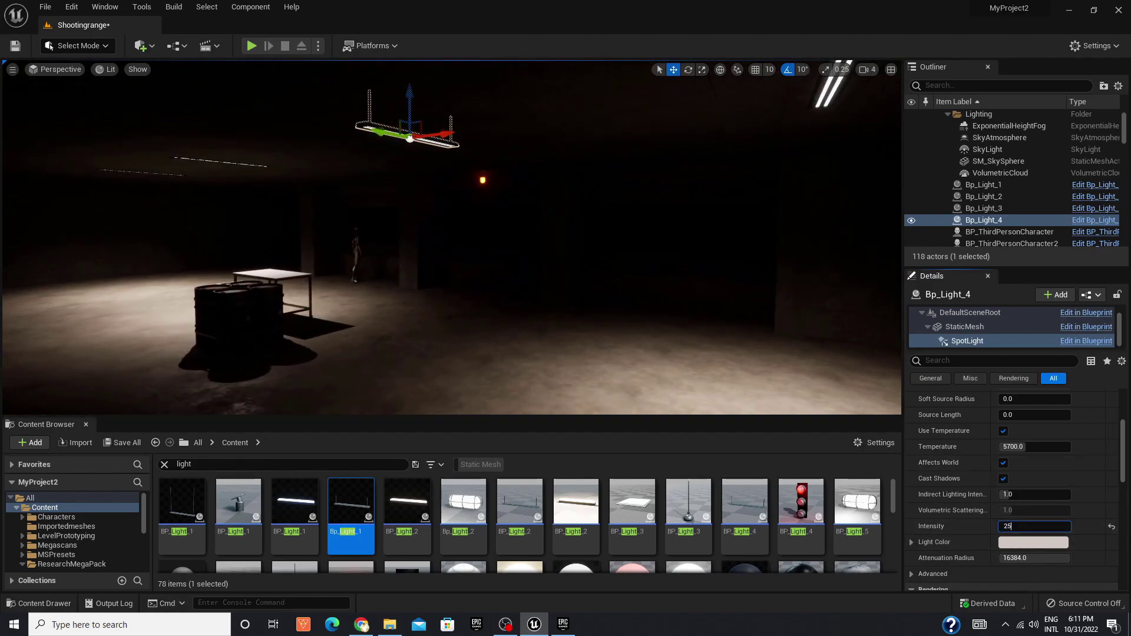
key("Return")
key("g")
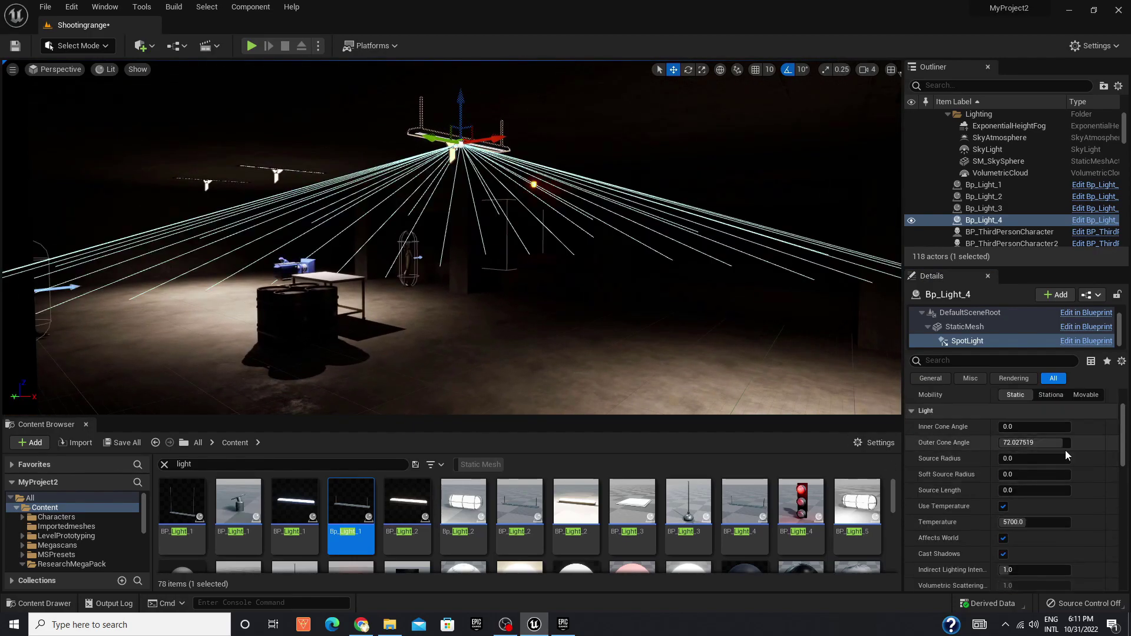
left_click_drag(1011, 429, 1055, 428)
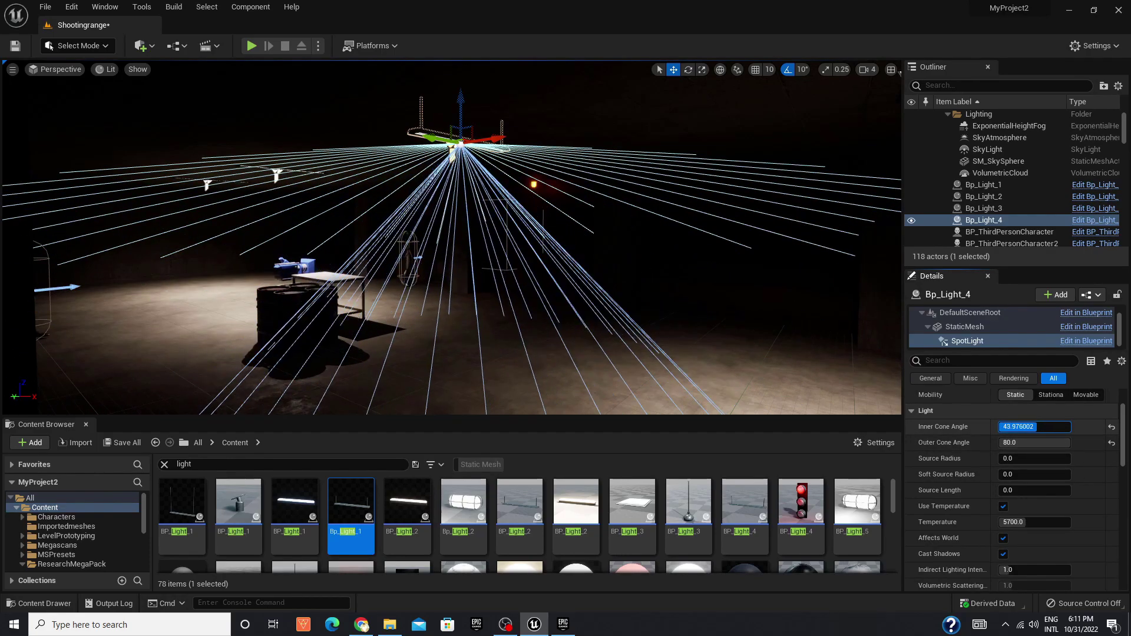
Step: Set the Bp_Light_4 spotlight intensity to 4500, undoing an accidental move
scroll(1043, 566, "down", 2)
type("100.0")
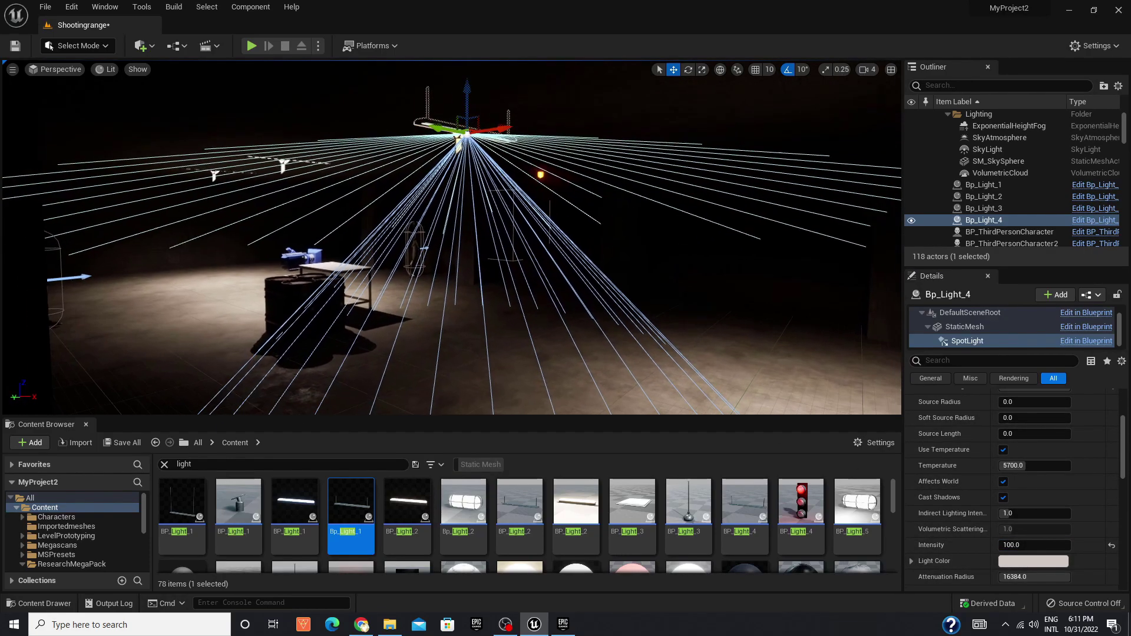
key("Return")
left_click_drag(469, 91, 463, 330)
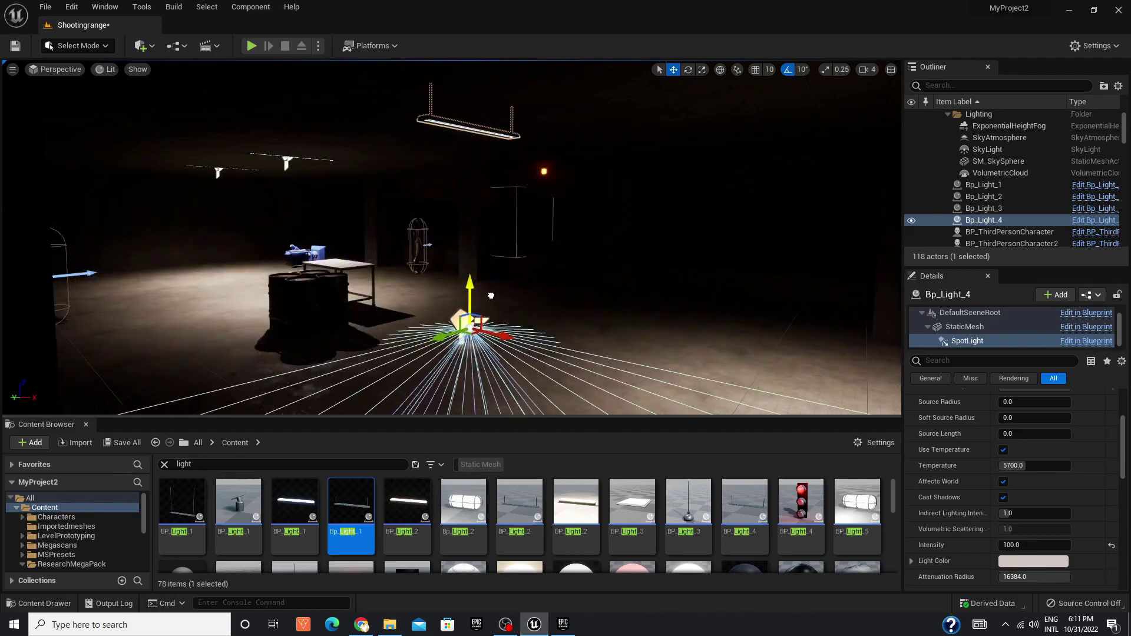
key("ctrl+z")
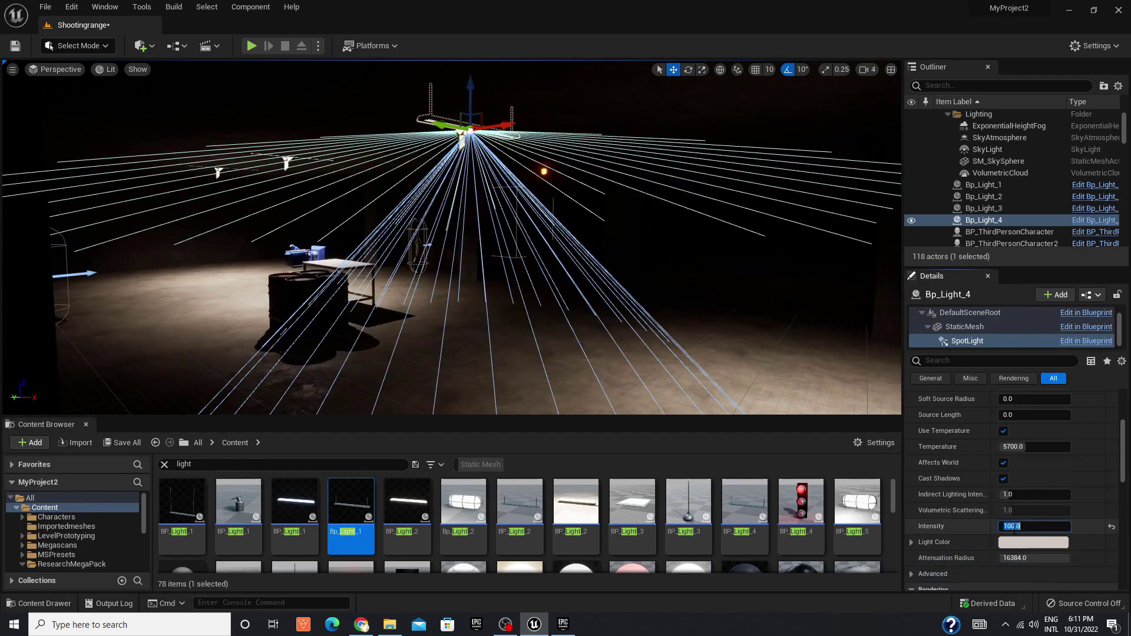
type("1000")
key("Return")
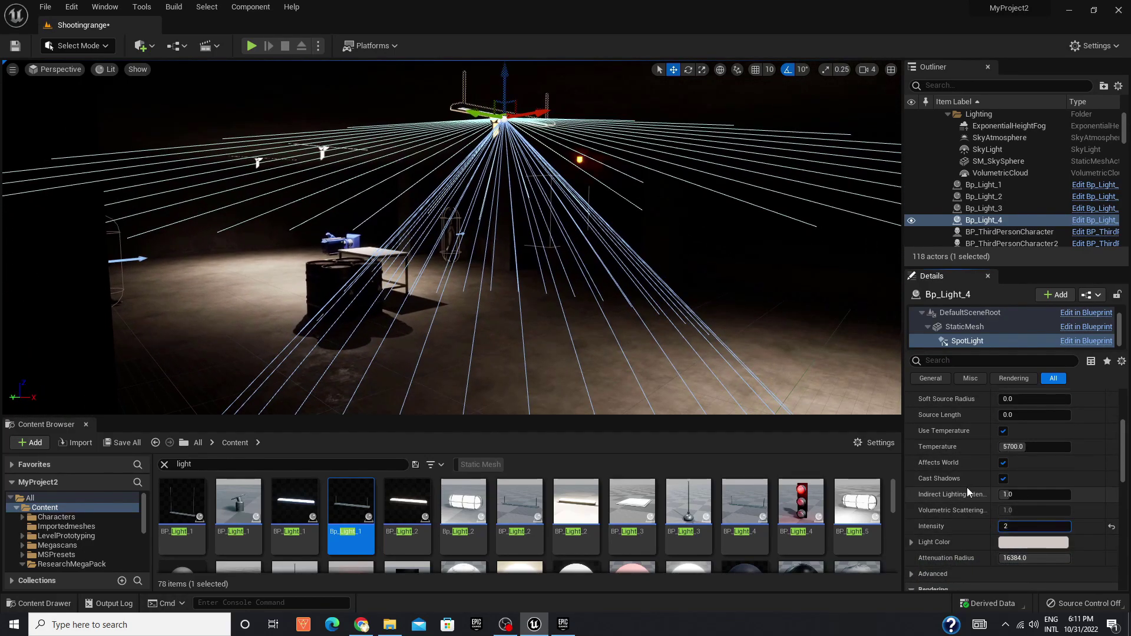
key("Return")
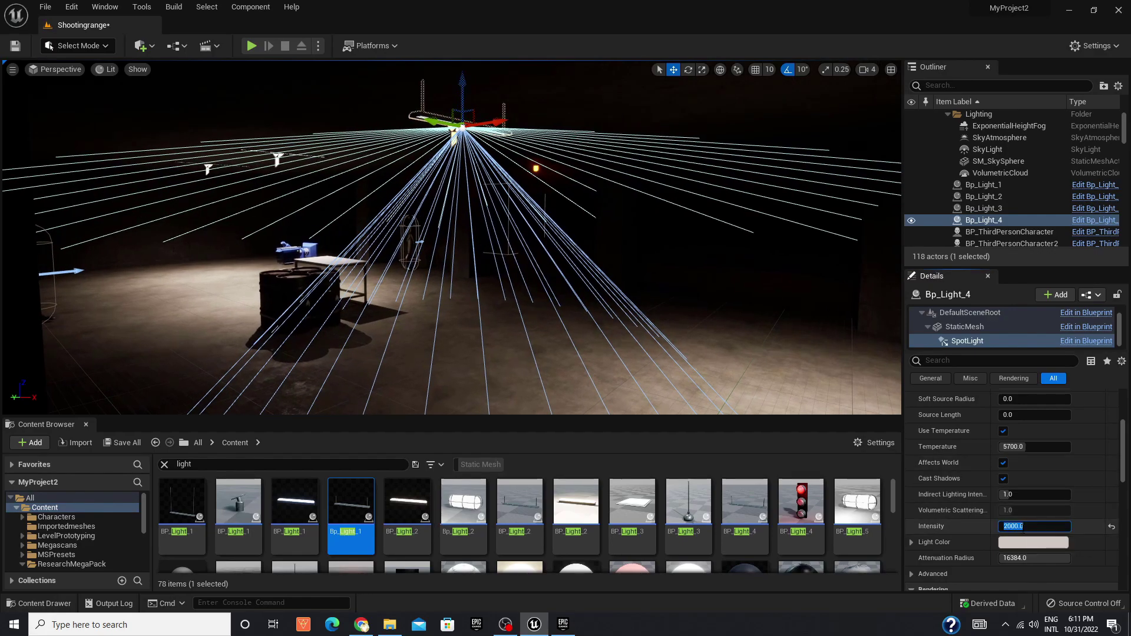
type("00")
key("Return")
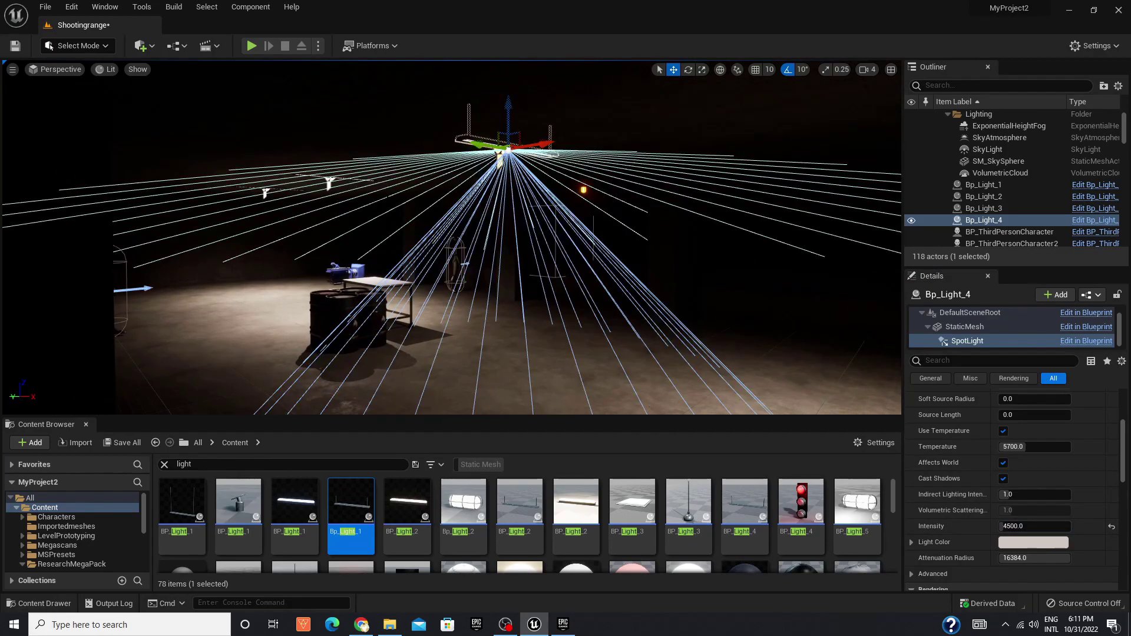
Step: Widen Bp_Light_2's spotlight cone angles and set its intensity to 15000
left_click(984, 196)
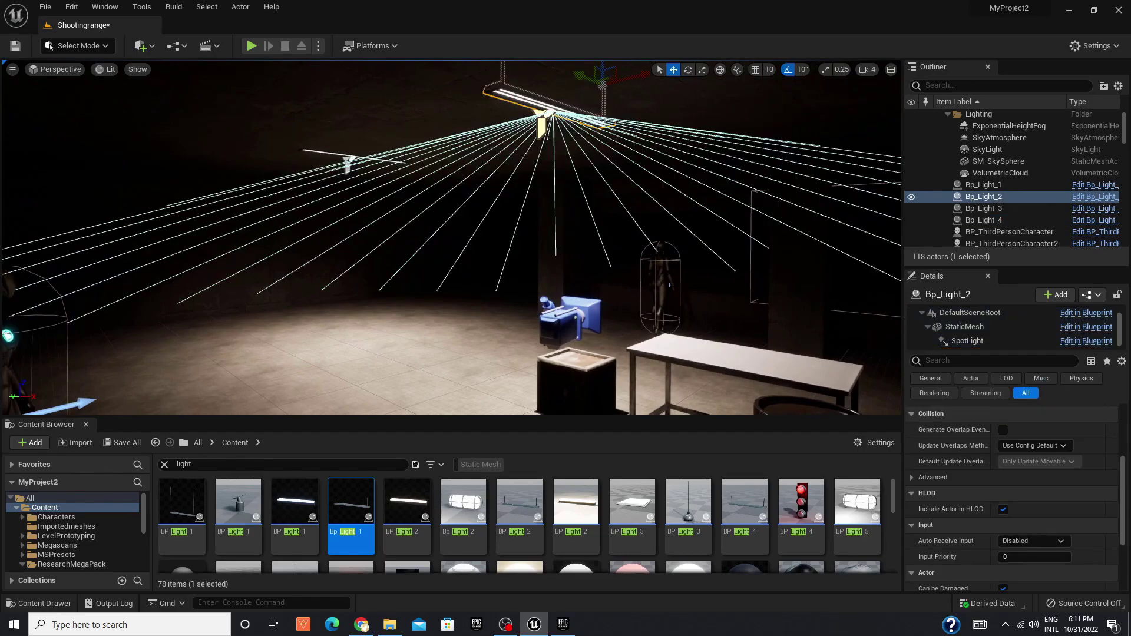
left_click(966, 341)
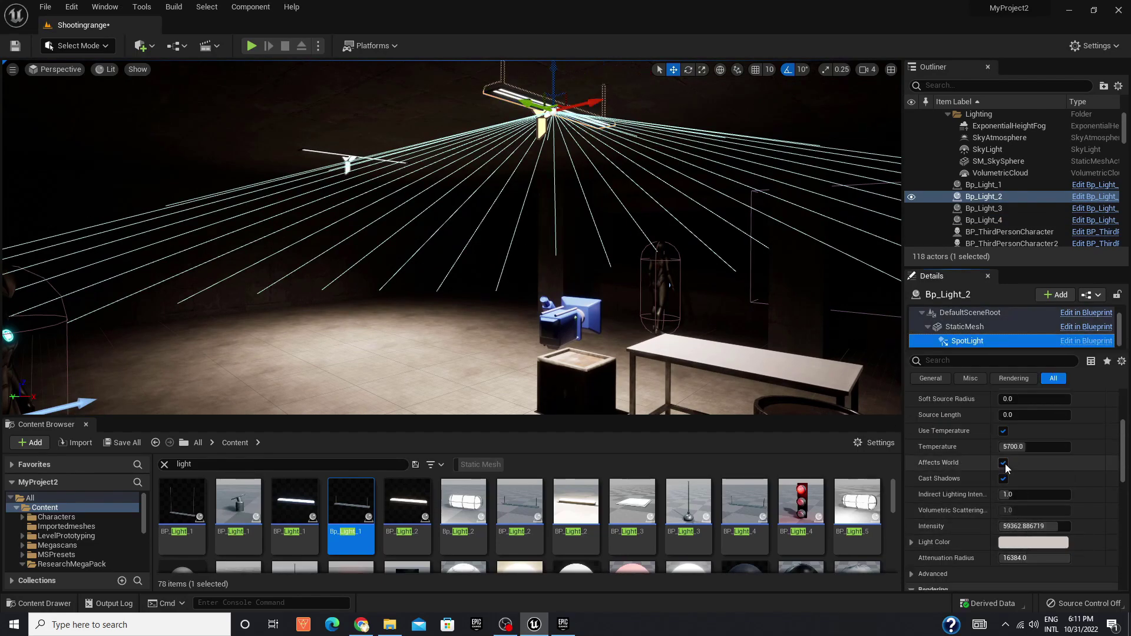
scroll(1005, 468, "up", 3)
mouse_move(1014, 427)
left_mouse_down()
mouse_move(1060, 426)
mouse_move(1031, 493)
left_mouse_up()
scroll(1013, 559, "down", 3)
left_click(1011, 545)
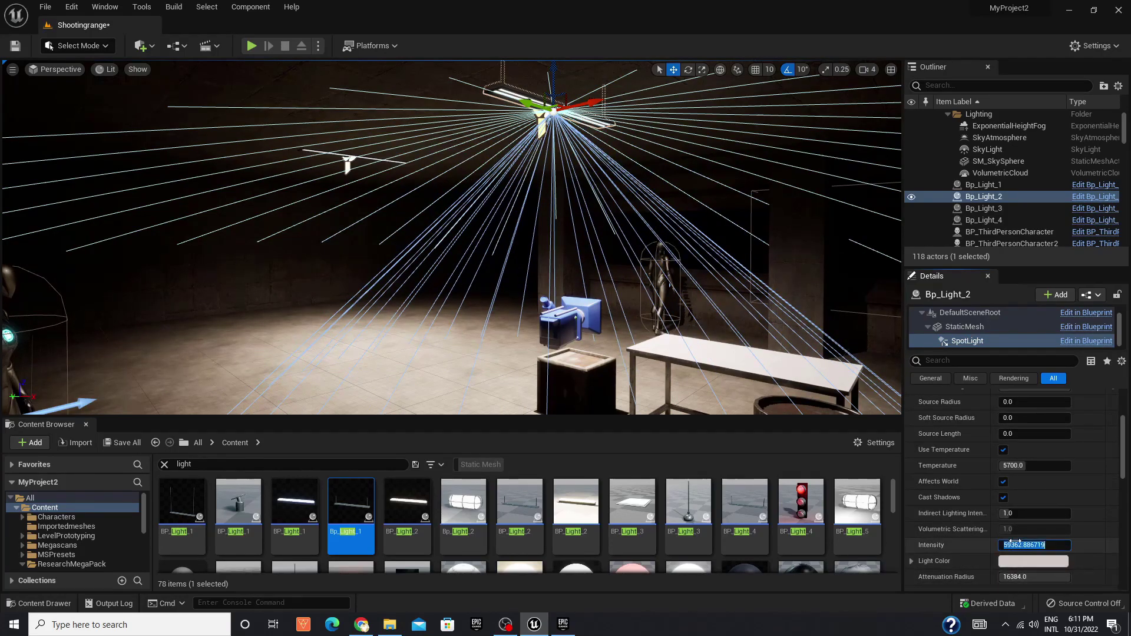
type("2000")
key("Return")
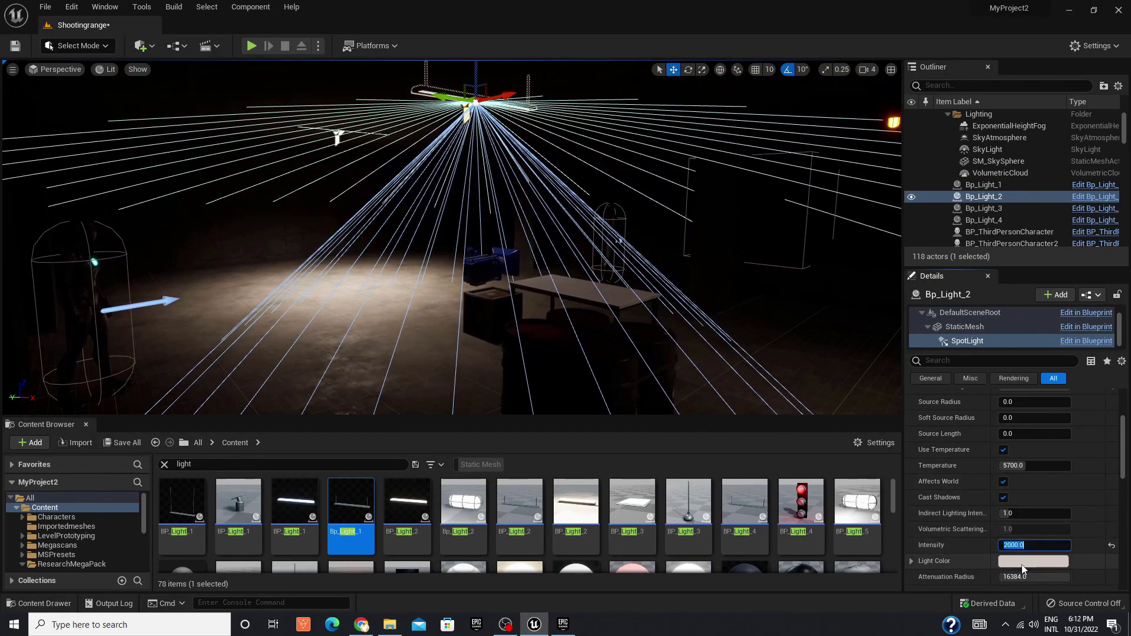
type("0")
key("Return")
right_click_drag(687, 380, 687, 379)
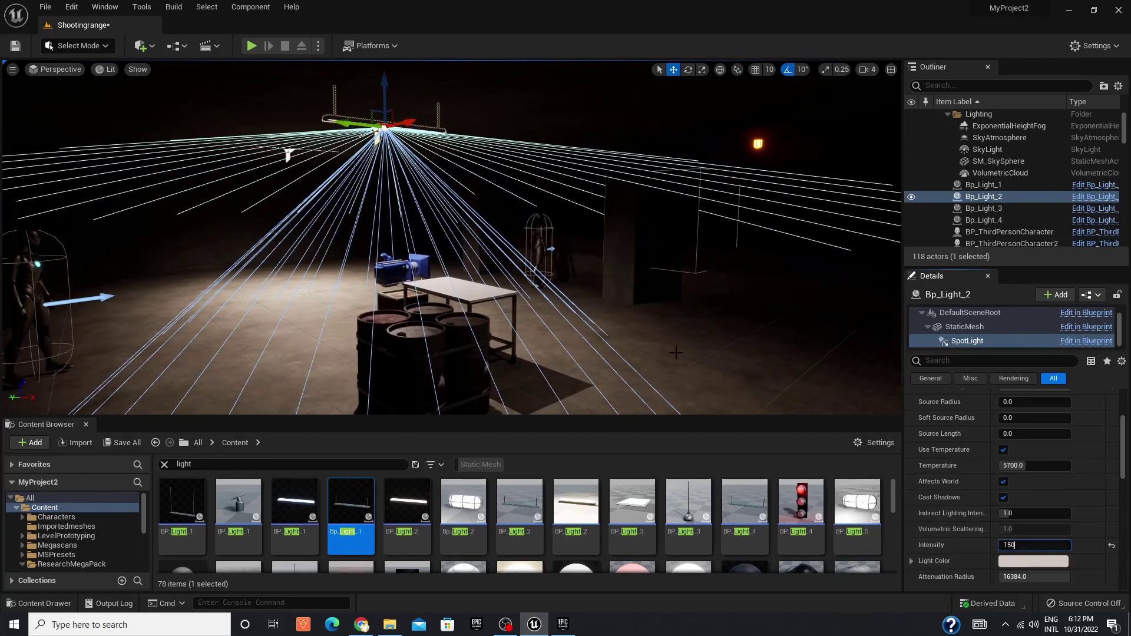
Step: Widen Bp_Light_1's spotlight cone to 80 degrees and set its intensity to 15000
right_click_drag(507, 308, 507, 307)
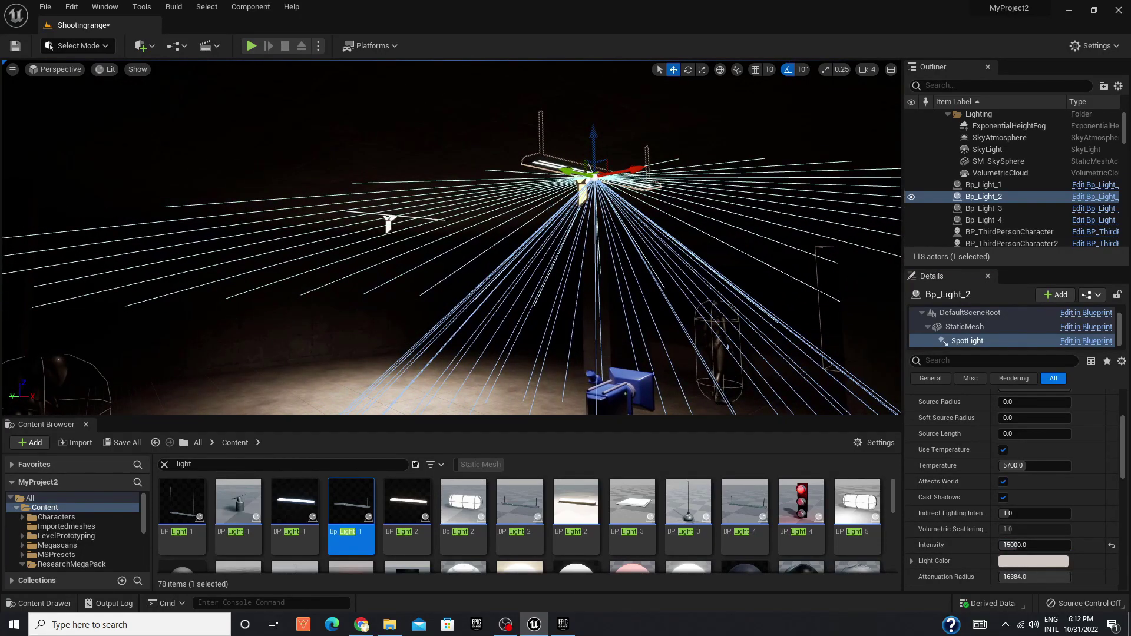
left_click(401, 215)
left_click(967, 341)
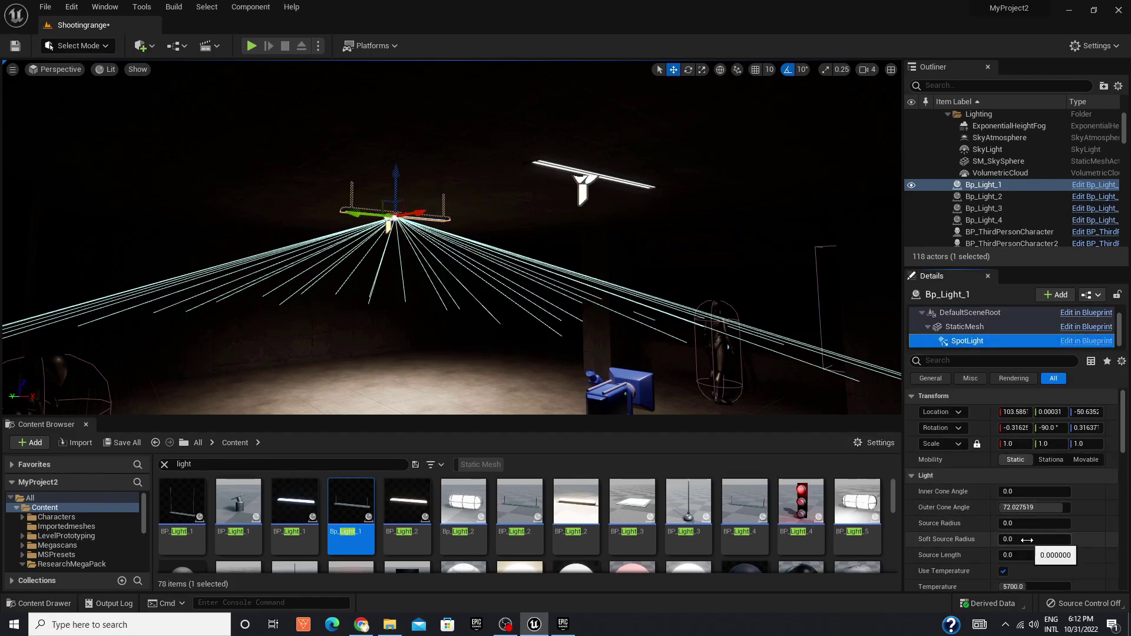
left_click_drag(1015, 491, 1051, 492)
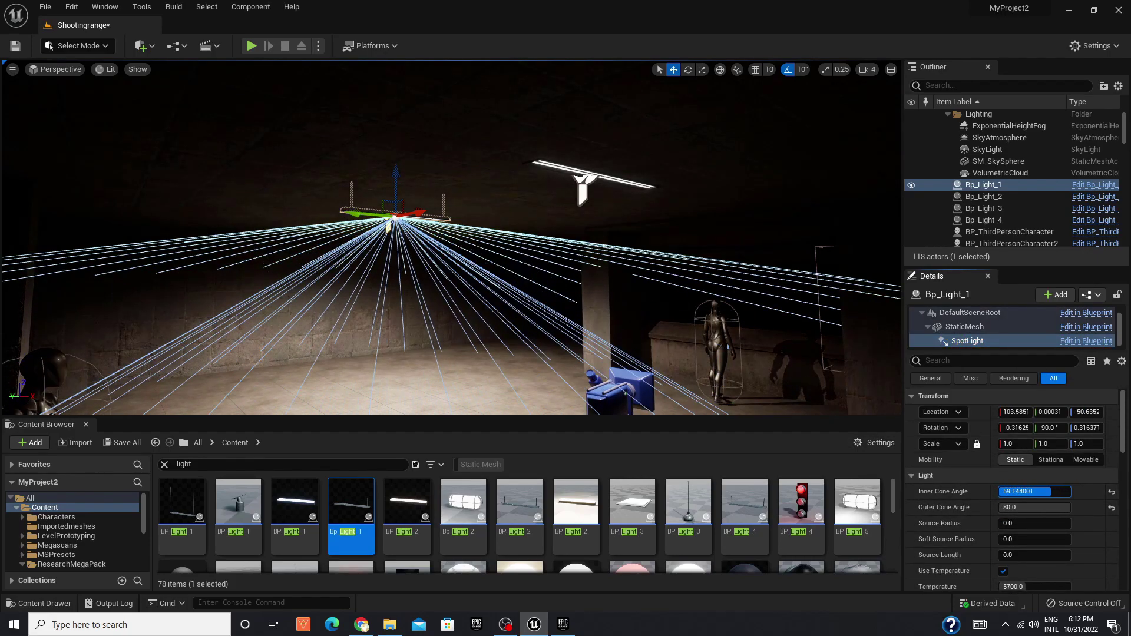
scroll(1030, 568, "down", 3)
scroll(1025, 560, "down", 2)
type("150")
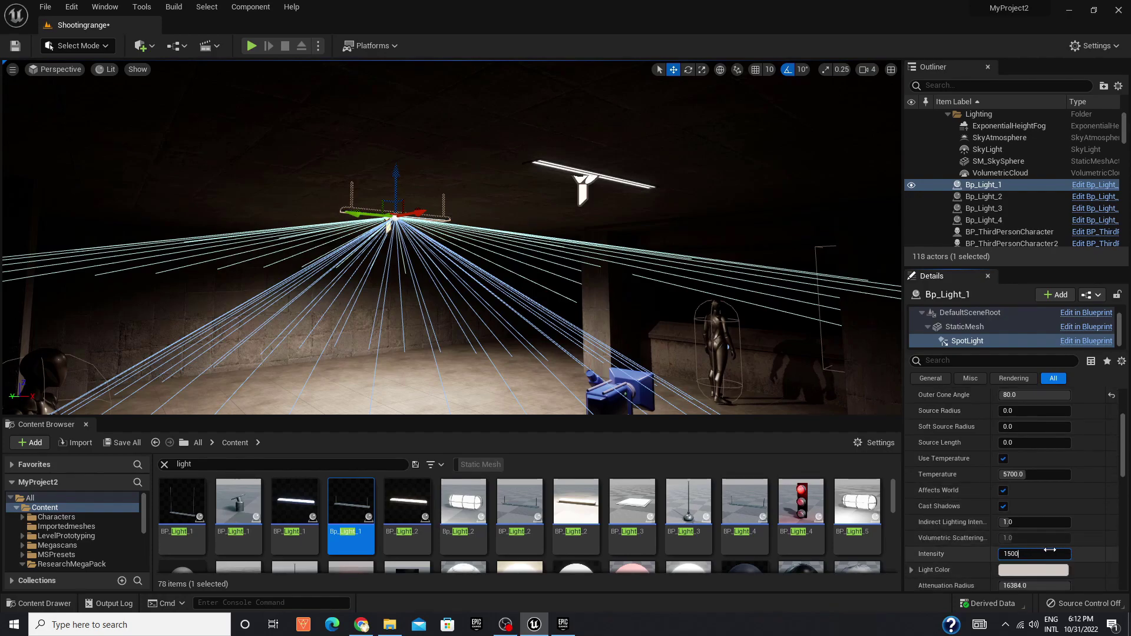
type("0")
key("Return")
Step: Give Bp_Light_3's spotlight an 80 outer, 57.248 inner cone and 14000 intensity
right_click_drag(448, 235, 412, 236)
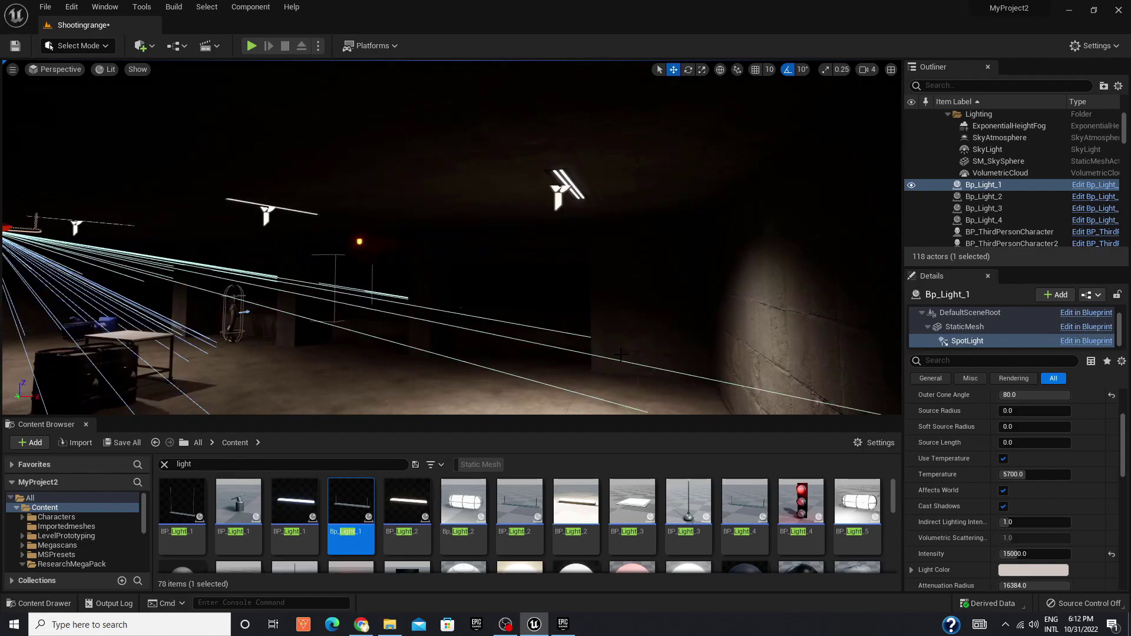
right_click_drag(447, 235, 448, 236)
scroll(1020, 505, "down", 5)
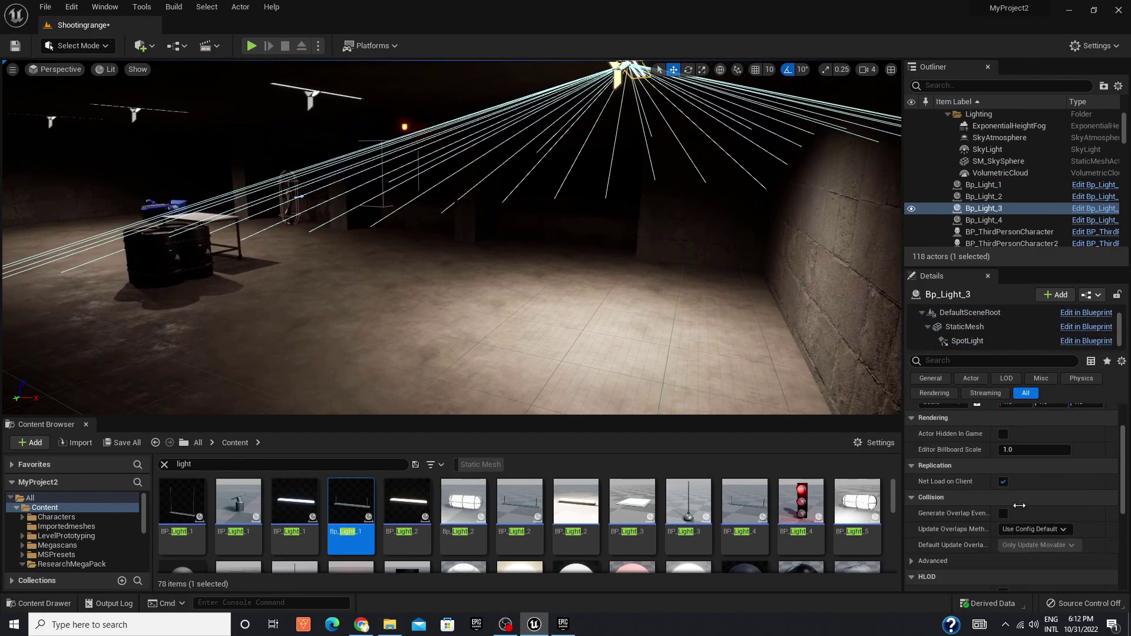
left_click(980, 341)
right_click_drag(584, 361, 589, 354)
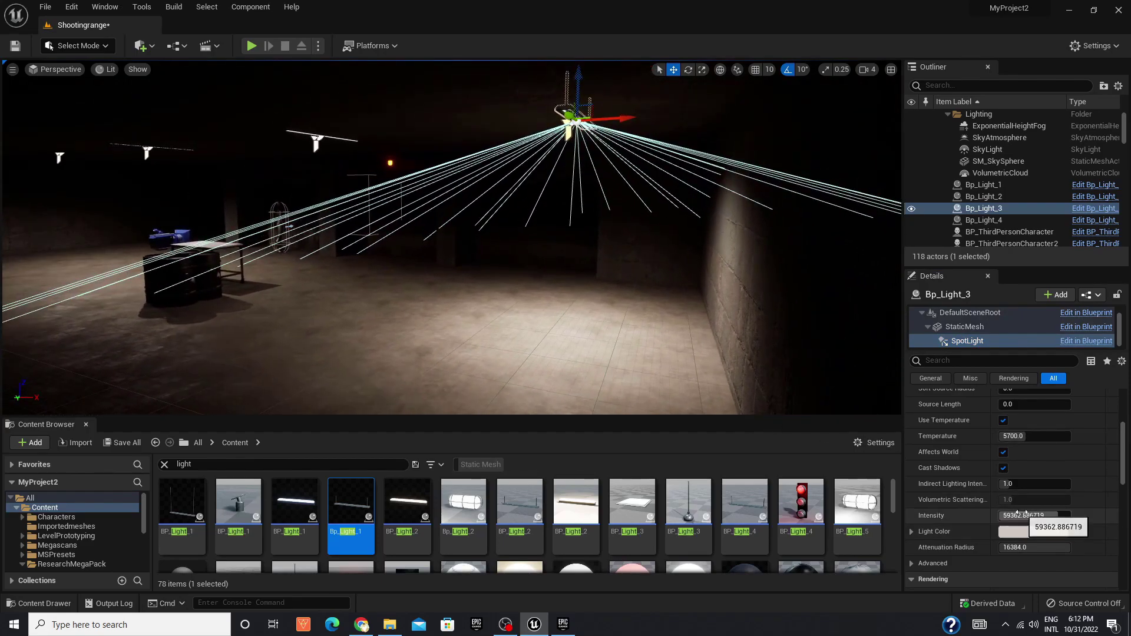
scroll(1021, 486, "up", 4)
left_click_drag(1020, 473, 1055, 472)
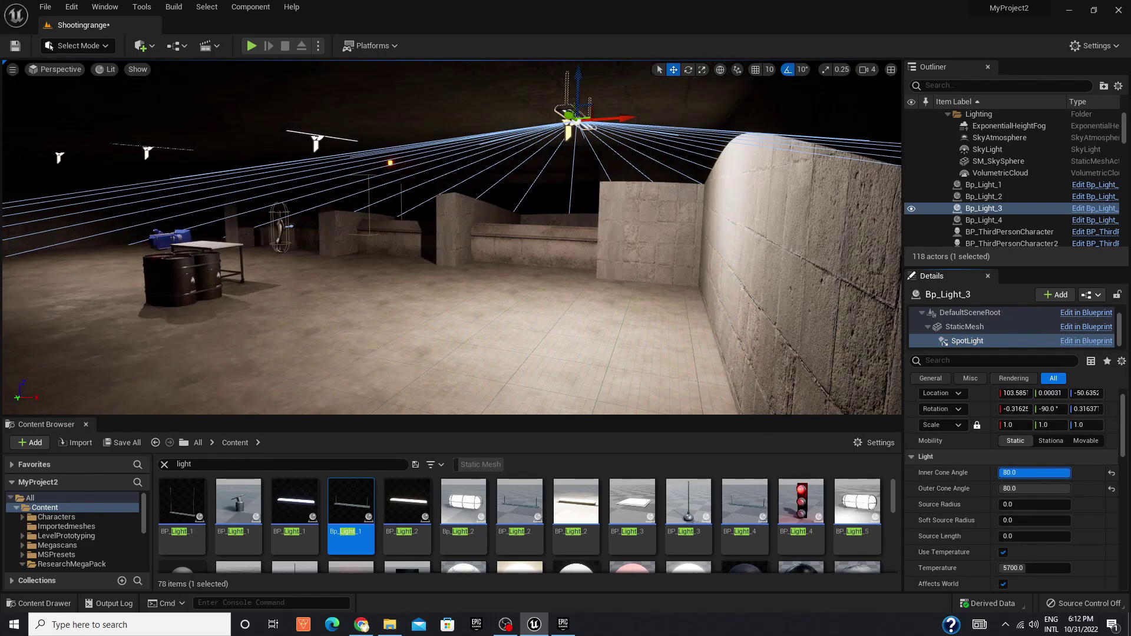
scroll(1022, 563, "down", 3)
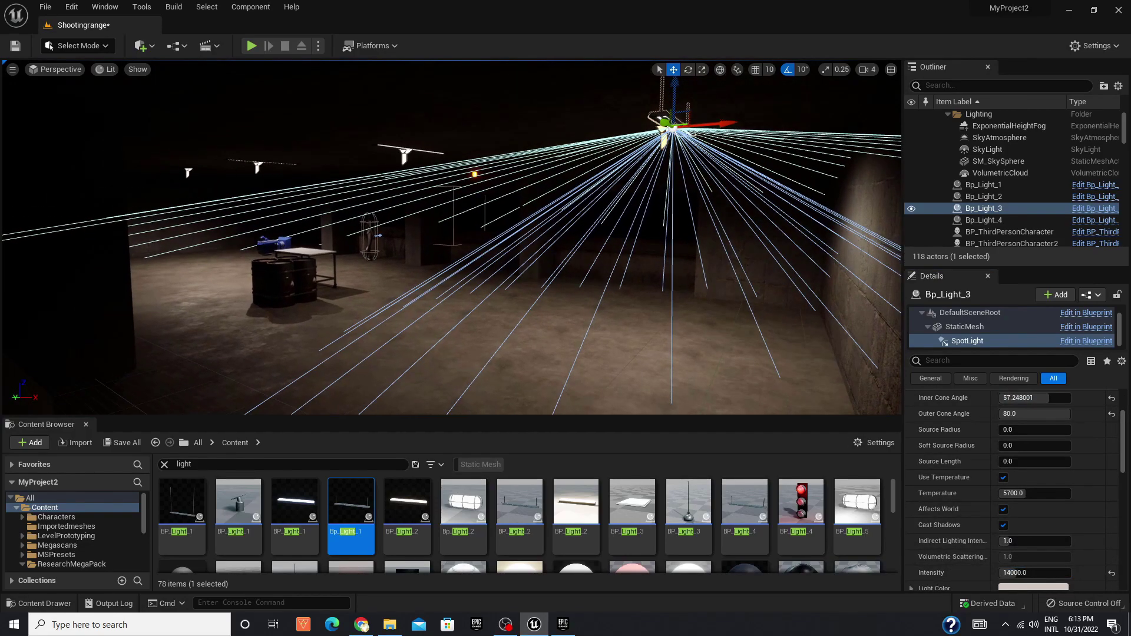
mouse_move(618, 317)
right_mouse_down()
mouse_move(583, 312)
mouse_move(600, 300)
right_mouse_up()
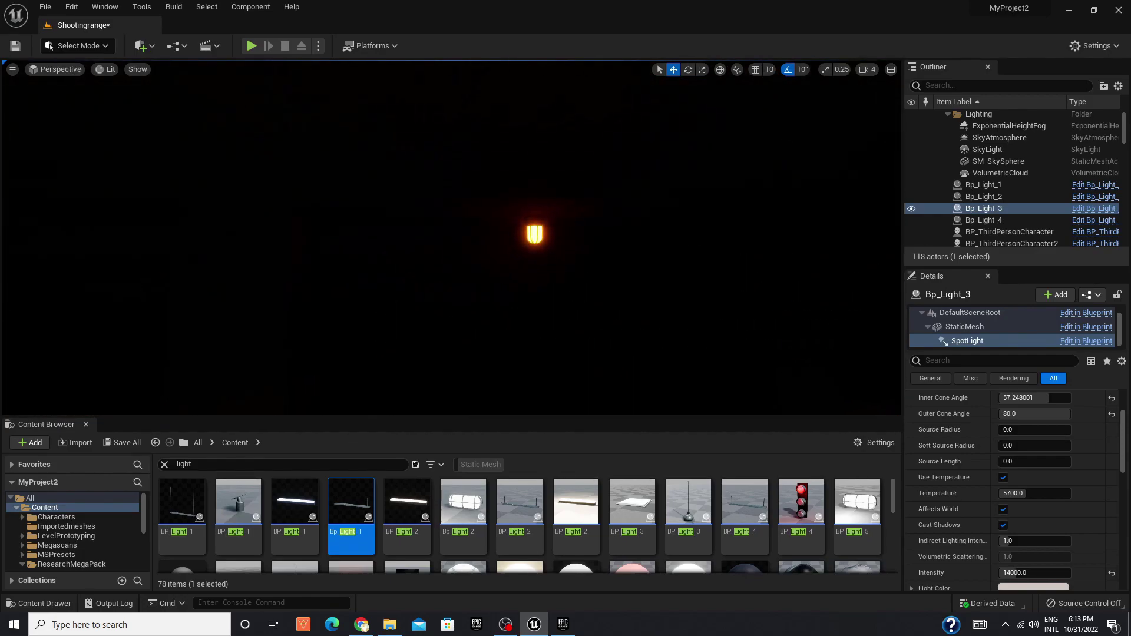
Step: Swap the booth's spotlight for a Point Light placed under the wall lamp at 4 cd
left_click(163, 465)
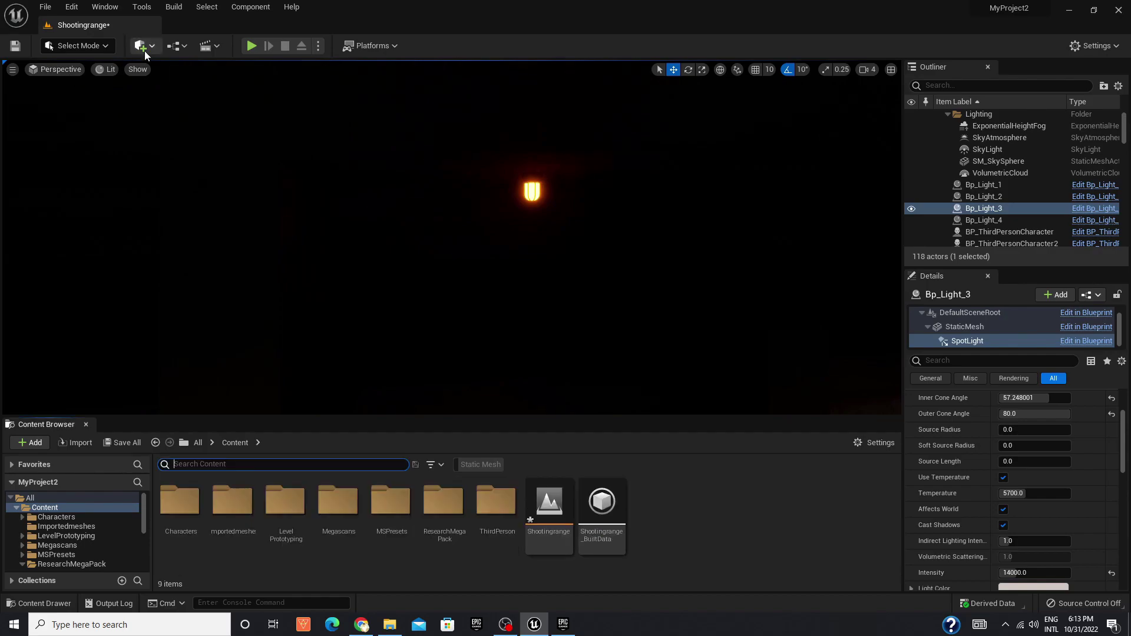
left_click(145, 53)
left_click(291, 185)
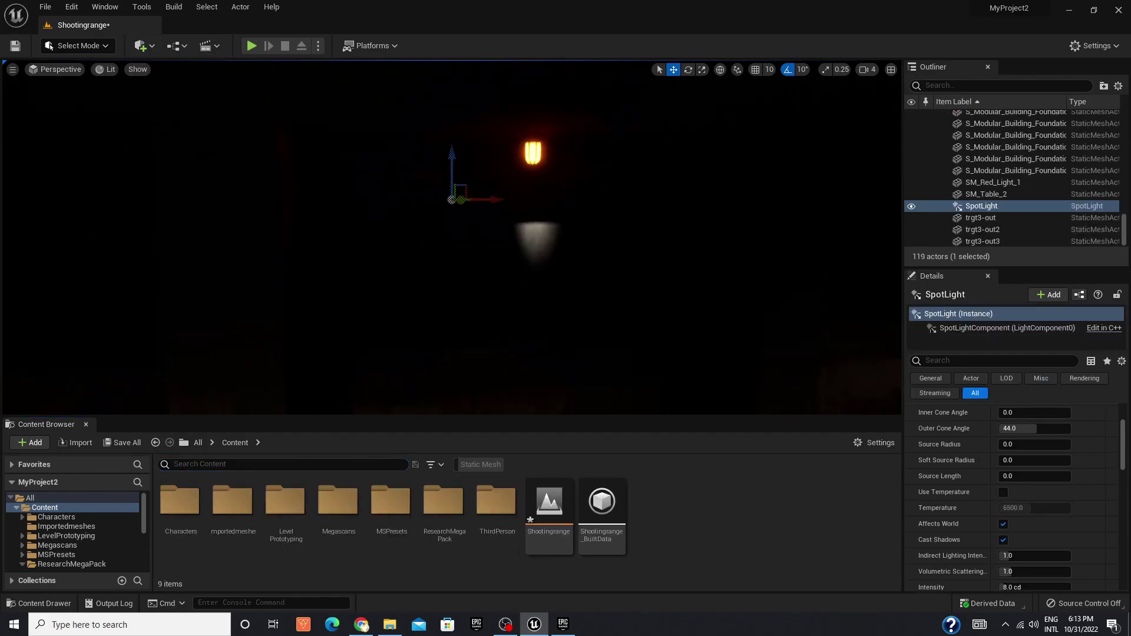
key("Delete")
left_click(140, 46)
left_click(292, 172)
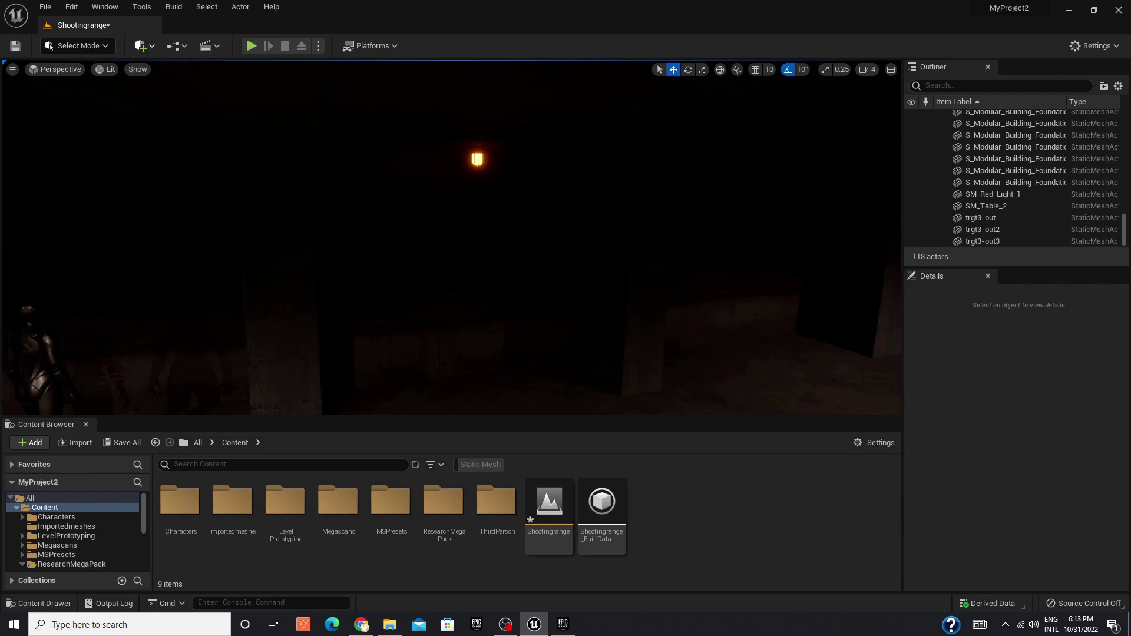
left_click_drag(554, 276, 533, 272)
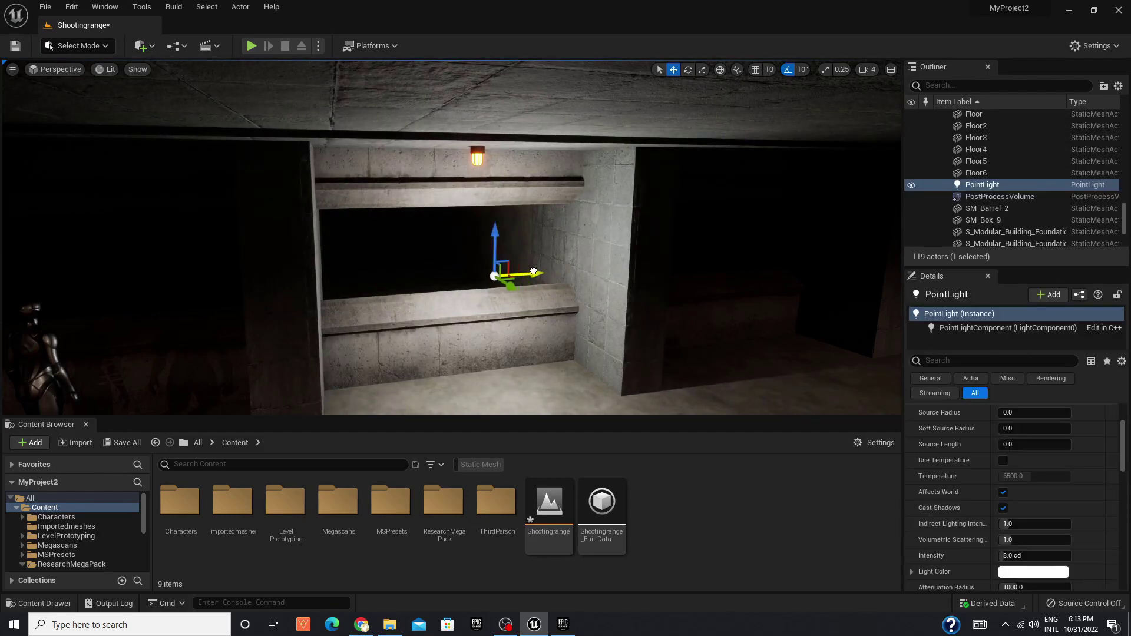
left_click_drag(1001, 555, 972, 556)
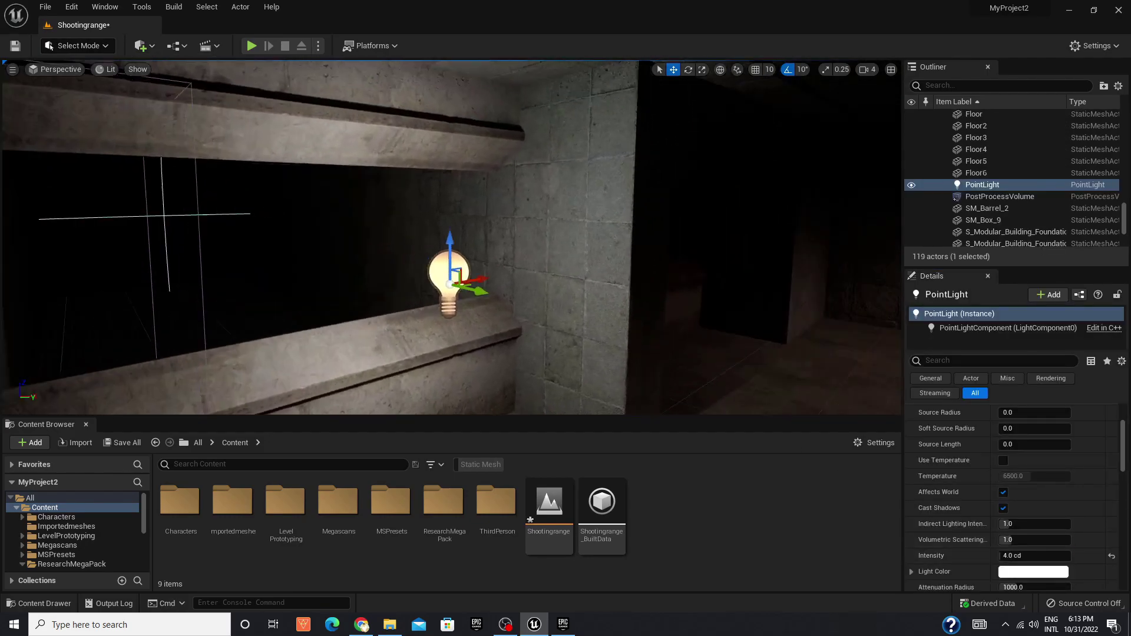
mouse_move(546, 248)
left_mouse_down()
mouse_move(546, 62)
mouse_move(434, 250)
mouse_move(453, 250)
mouse_move(410, 209)
left_mouse_up()
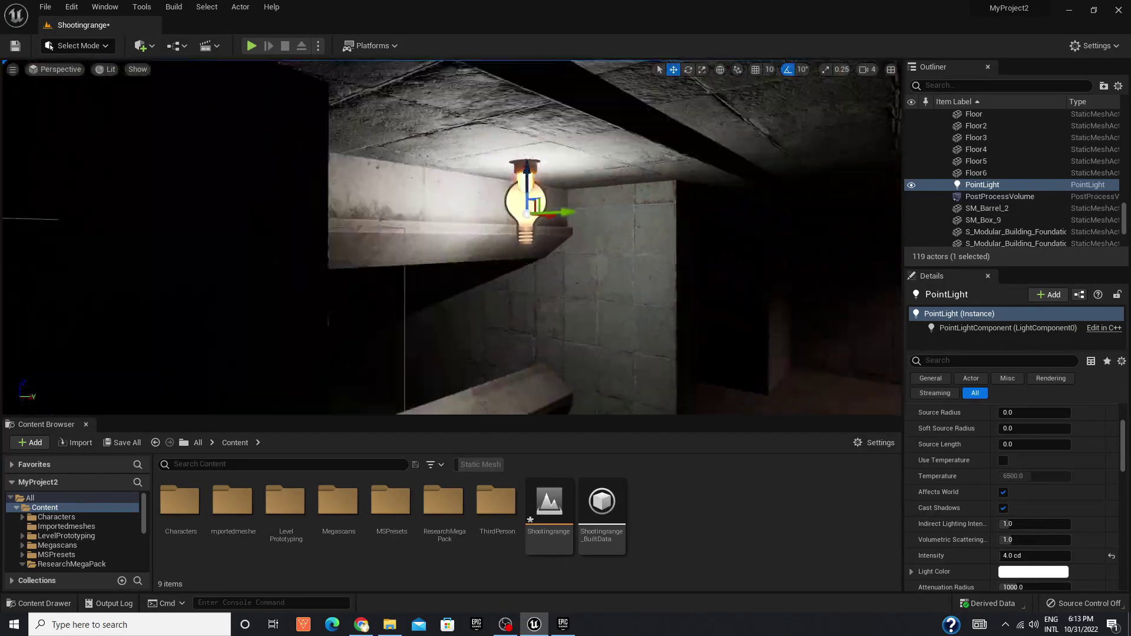
Step: Colour the booth point light warm orange, sampled from the lamp glass in Unlit mode
scroll(1013, 508, "down", 2)
left_click(1037, 514)
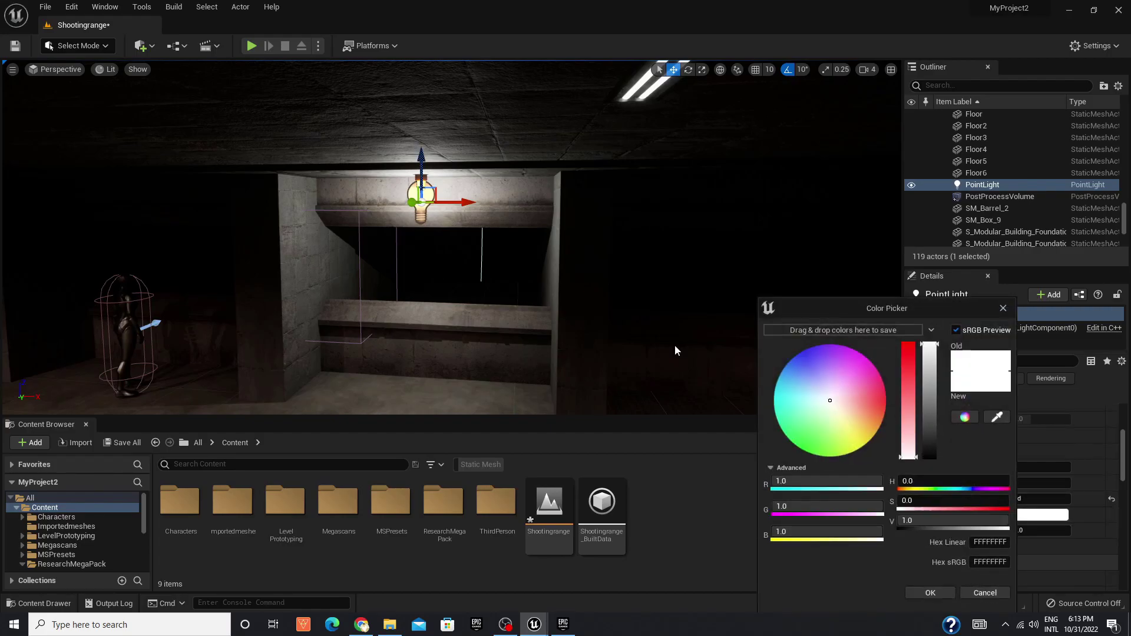
left_click_drag(436, 265, 447, 257)
left_click(107, 70)
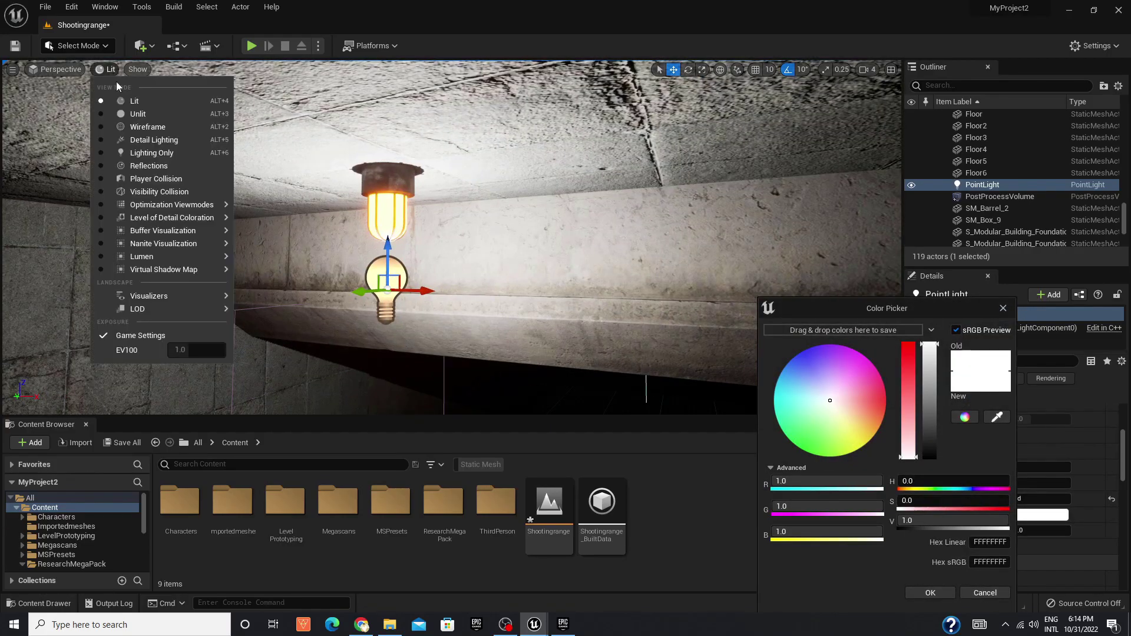
left_click(128, 115)
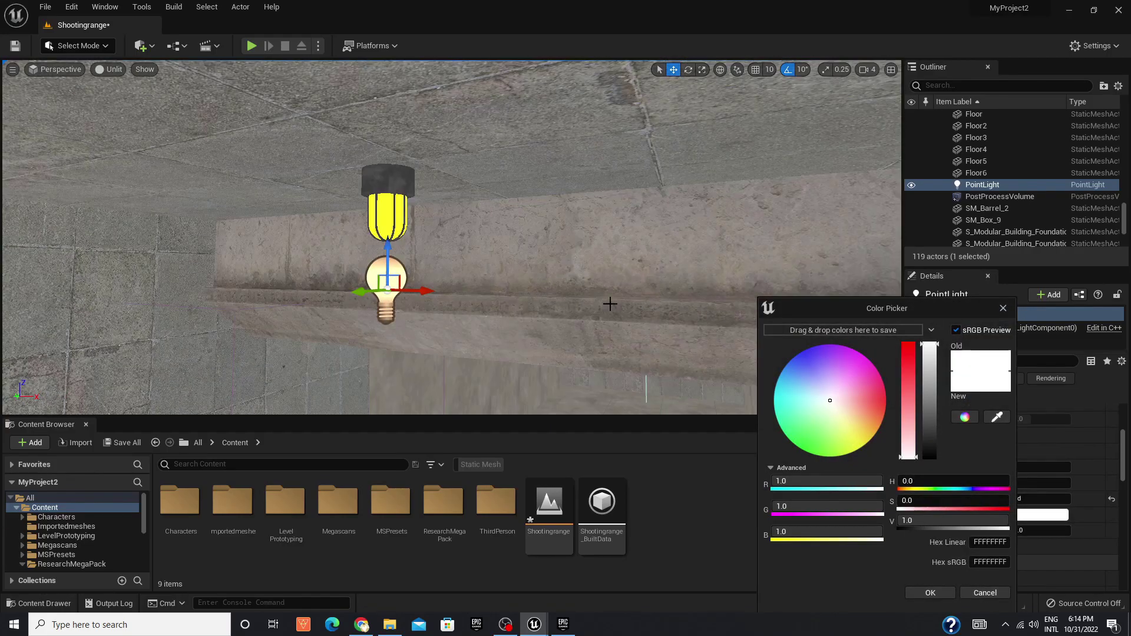
left_click(387, 221)
left_click(109, 69)
left_click(135, 90)
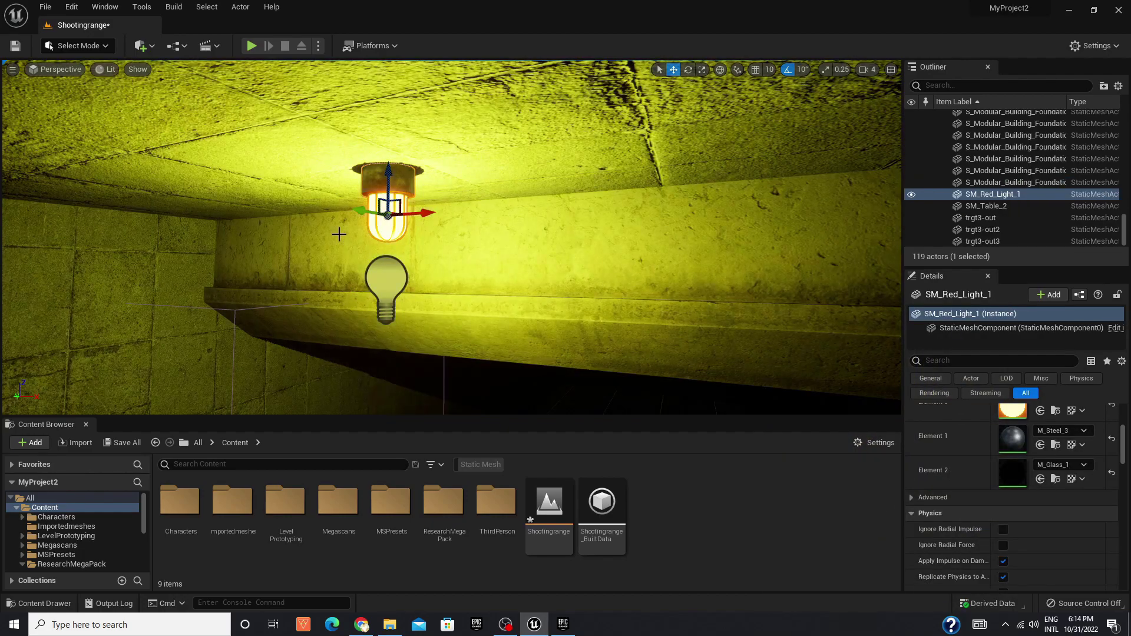
right_click_drag(451, 236, 444, 269)
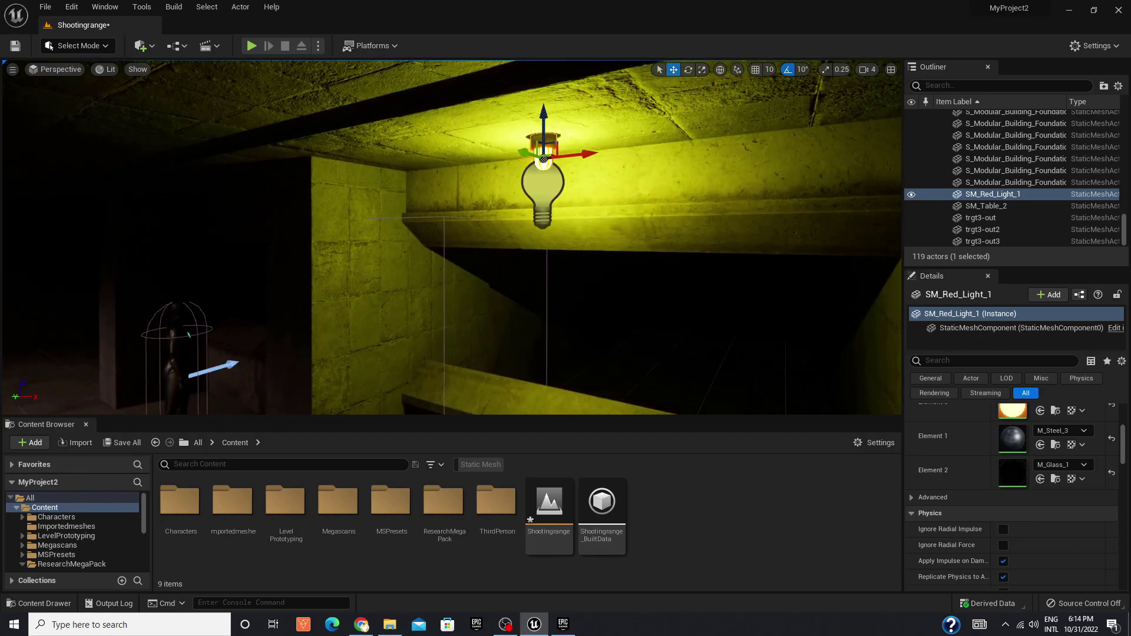
left_click(542, 185)
left_click(1061, 515)
left_click_drag(906, 443, 915, 422)
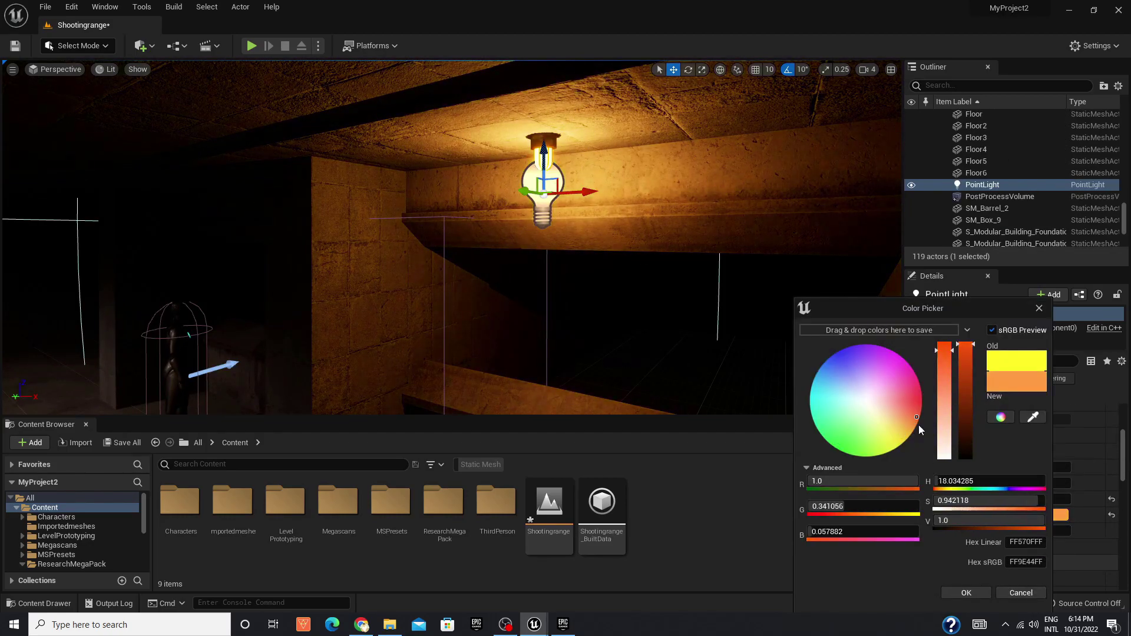
left_click(966, 593)
Step: Set the point light's intensity to 2 cd and indirect lighting intensity to 15
right_click_drag(445, 269, 444, 269)
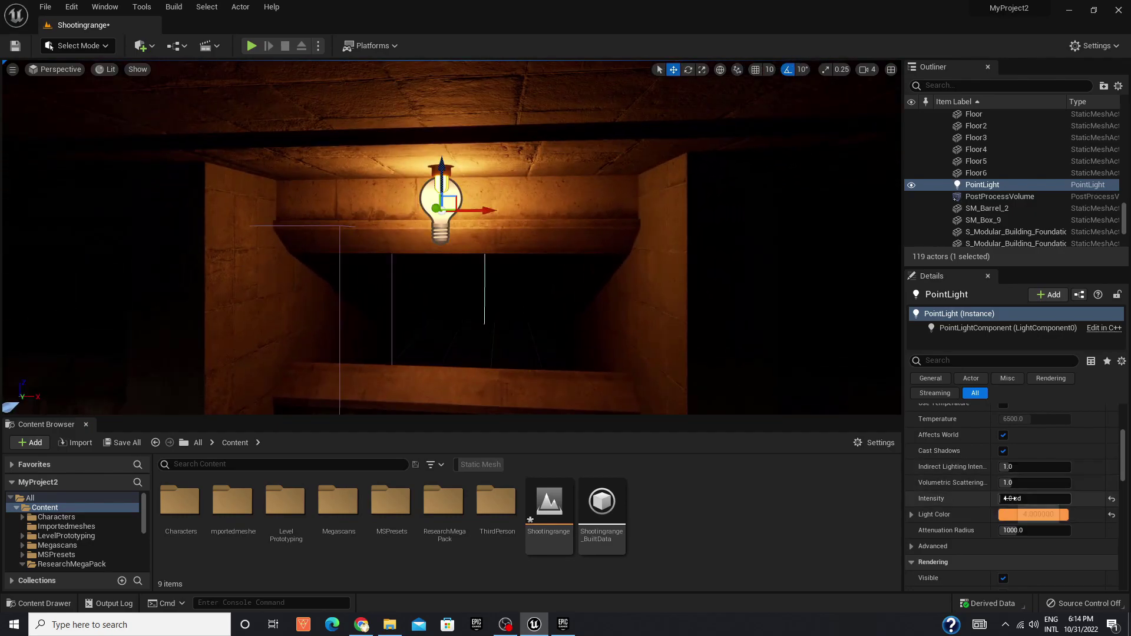
left_click_drag(1008, 499, 988, 467)
type("0")
key("Return")
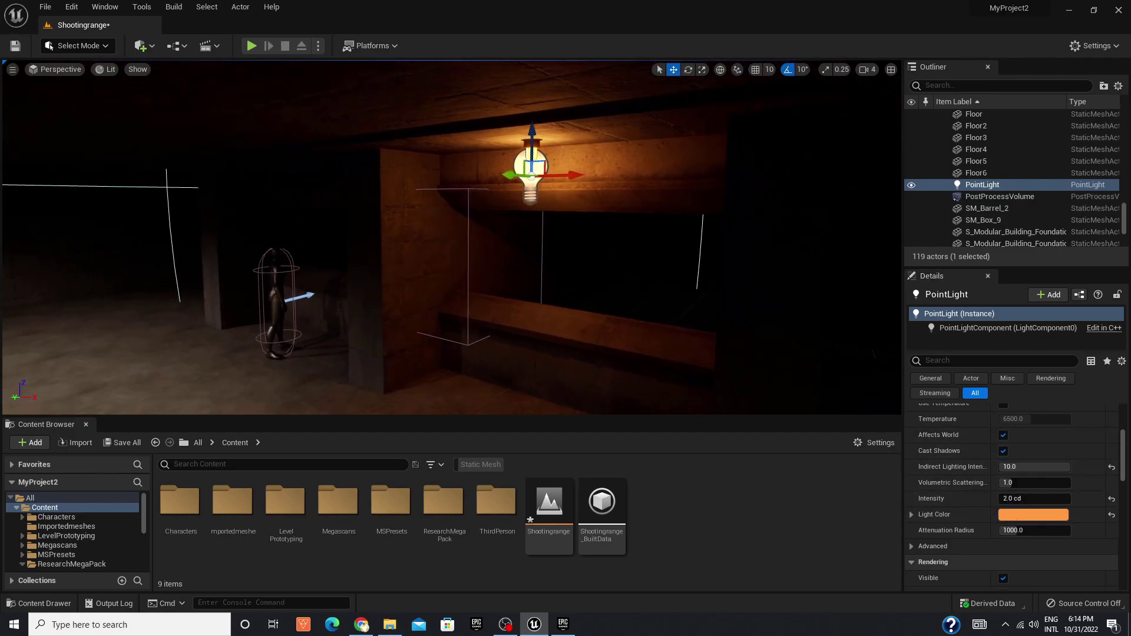
right_click_drag(610, 327, 609, 328)
type("1")
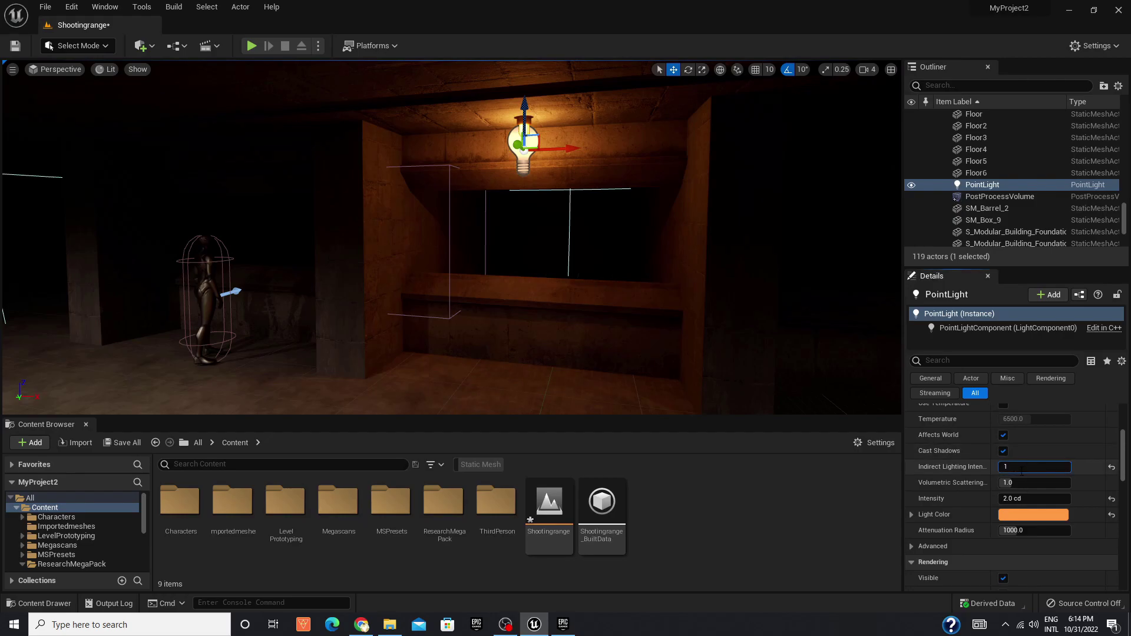
type("5")
key("Return")
right_click_drag(483, 209, 496, 200)
Step: Select the lamp mesh with its point light and Alt-drag a copy into the next booth
left_click(458, 175, "ctrl")
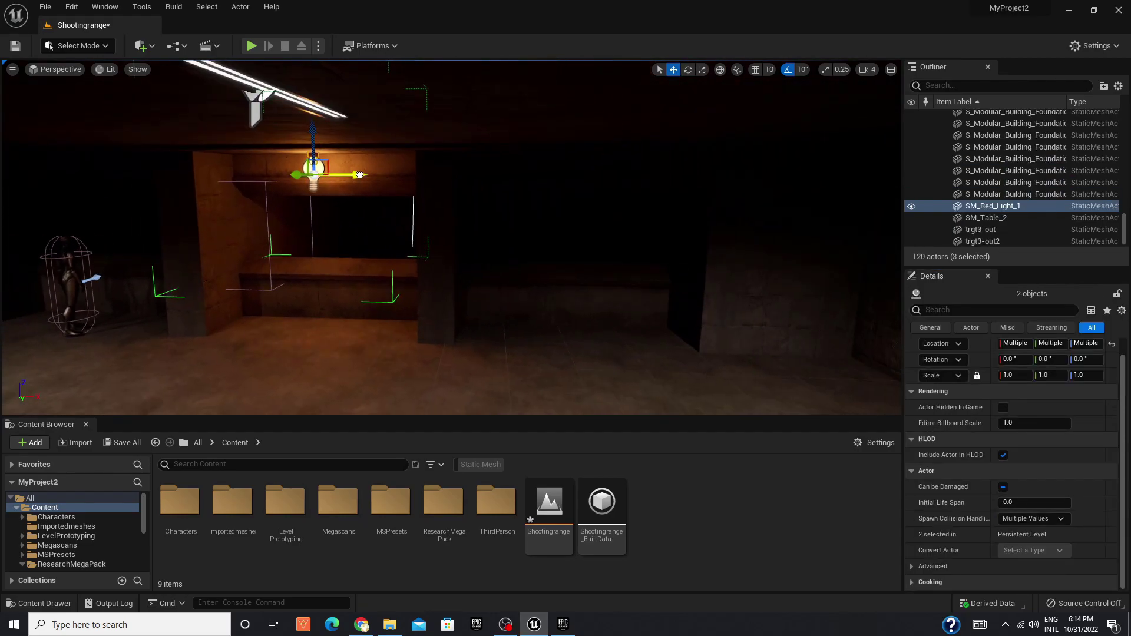
left_click_drag(359, 175, 589, 192, "alt")
scroll(640, 206, "up", 5)
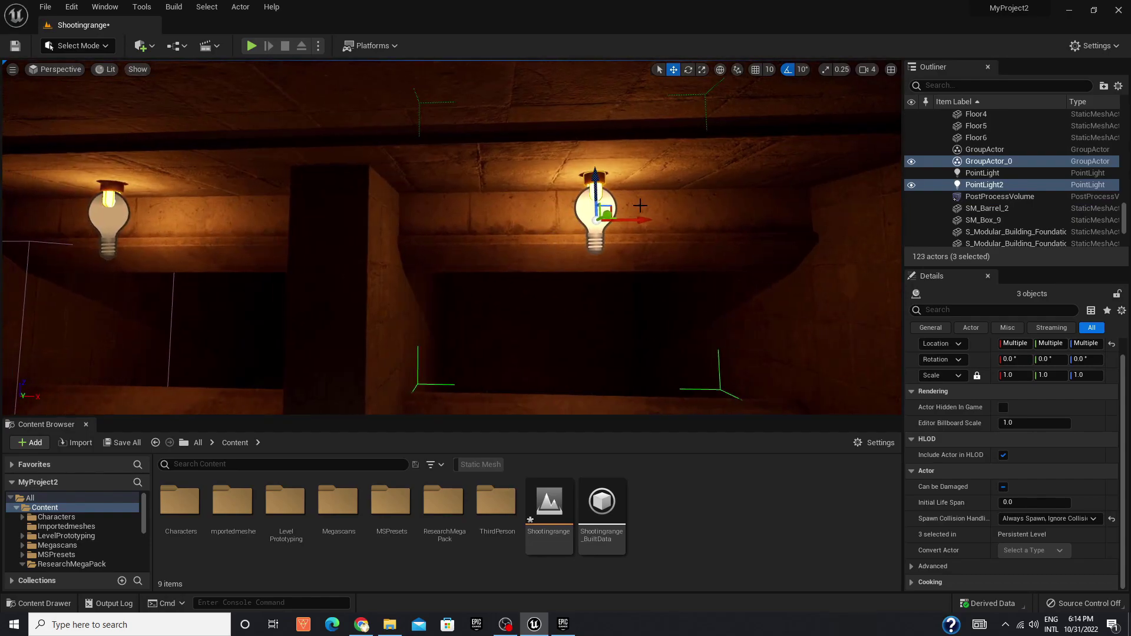
right_click_drag(649, 220, 649, 219)
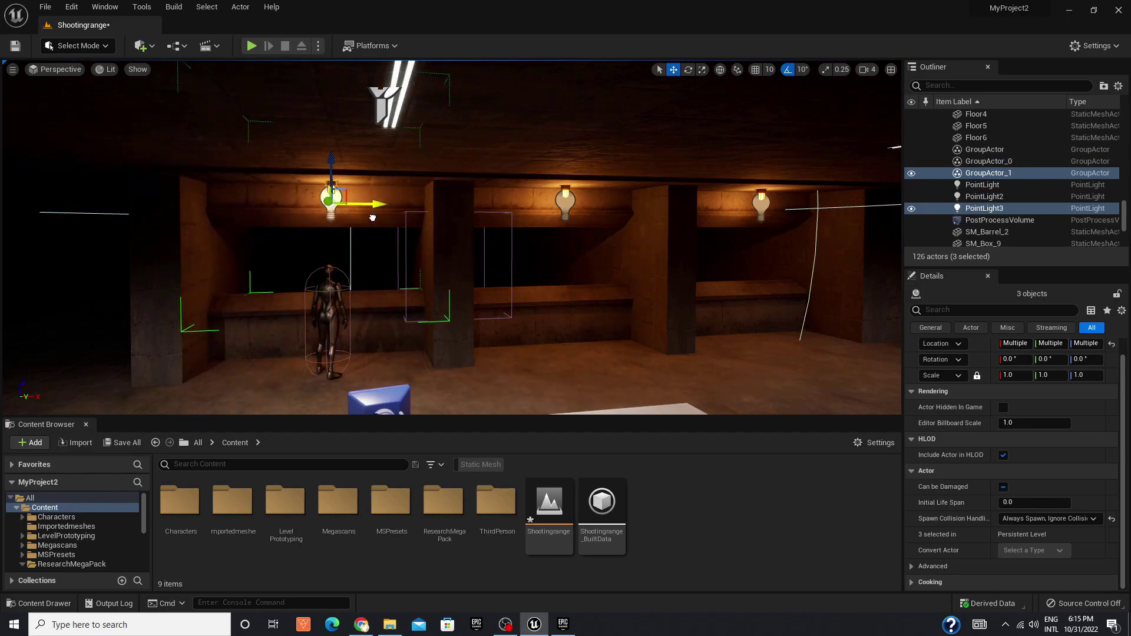
right_click_drag(372, 218, 372, 218)
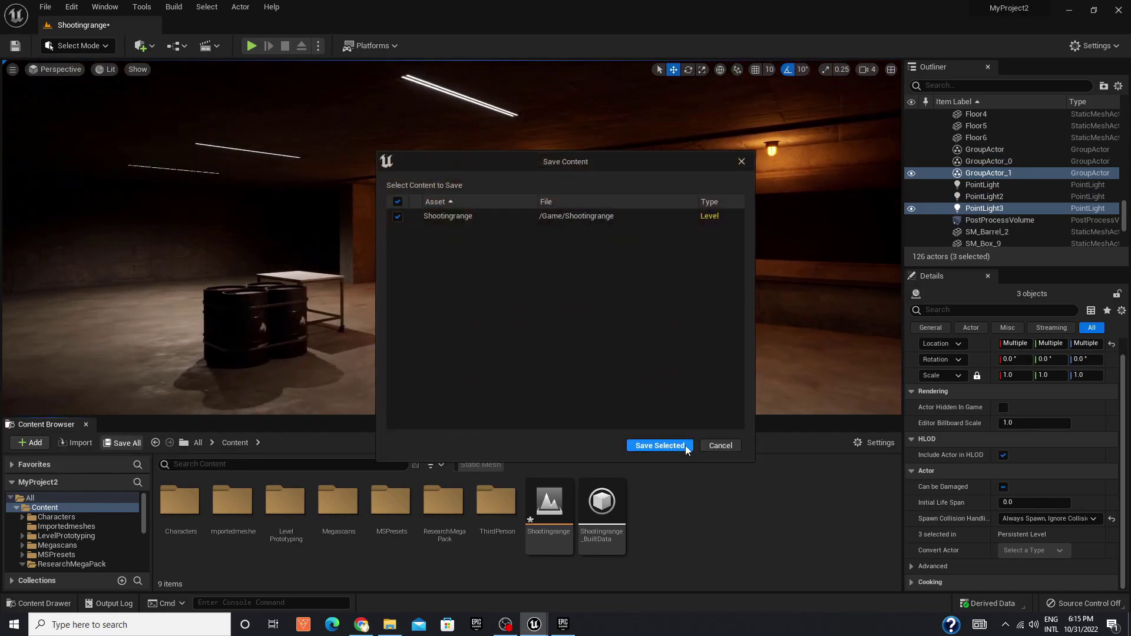
right_click_drag(466, 206, 466, 206)
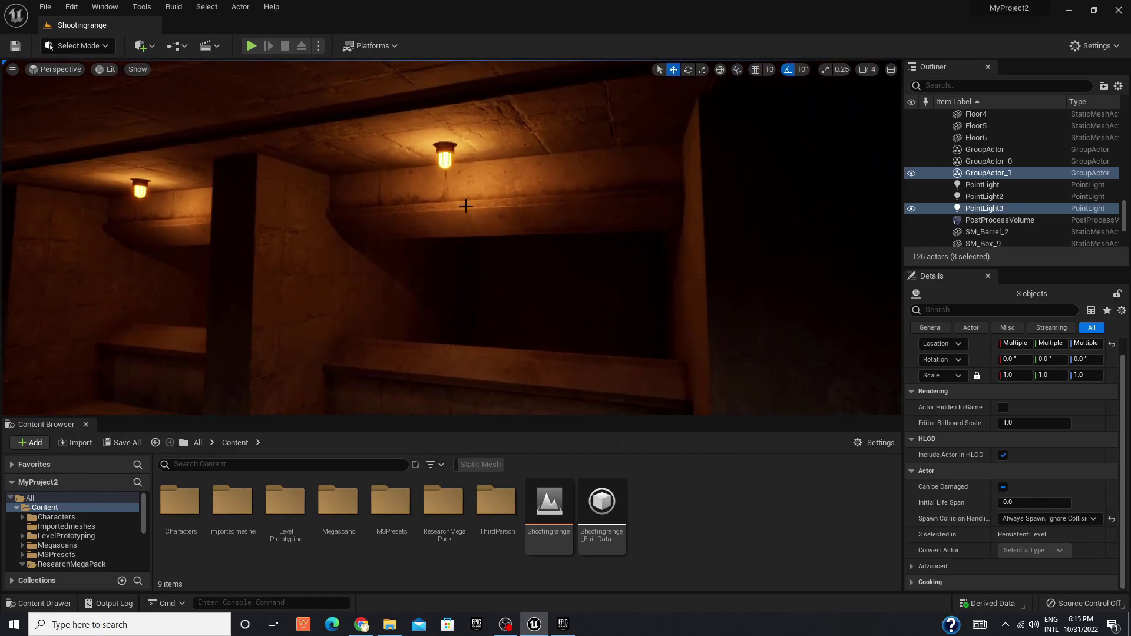
Step: Duplicate the lamp-and-light group into the booths to the left and right
key("ctrl+d")
right_click_drag(435, 102, 435, 102)
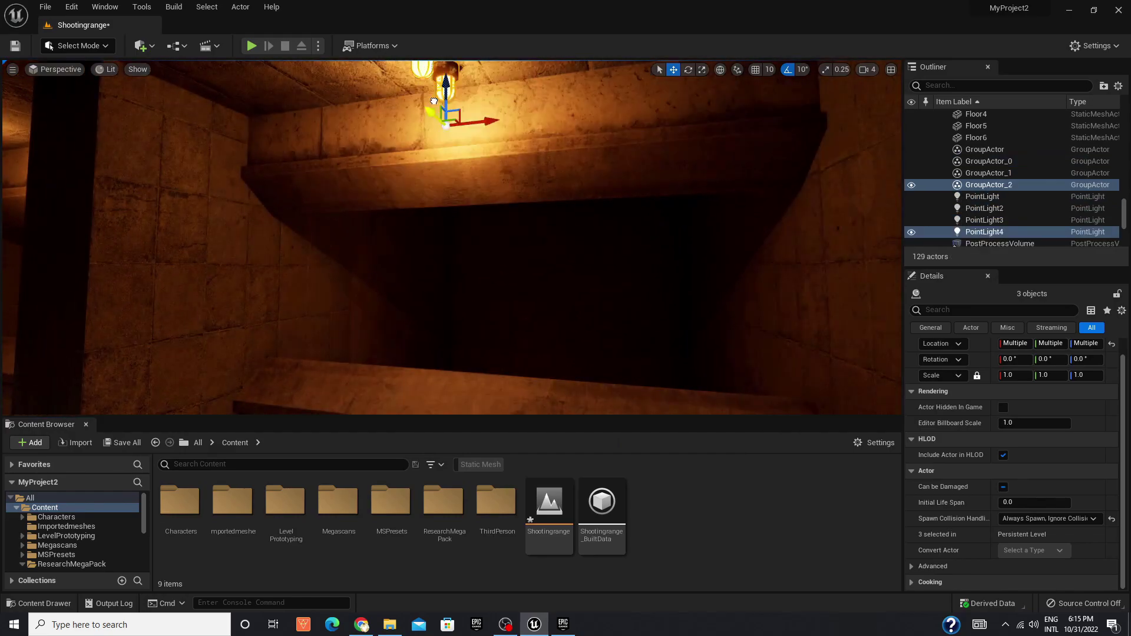
right_click_drag(526, 150, 526, 149)
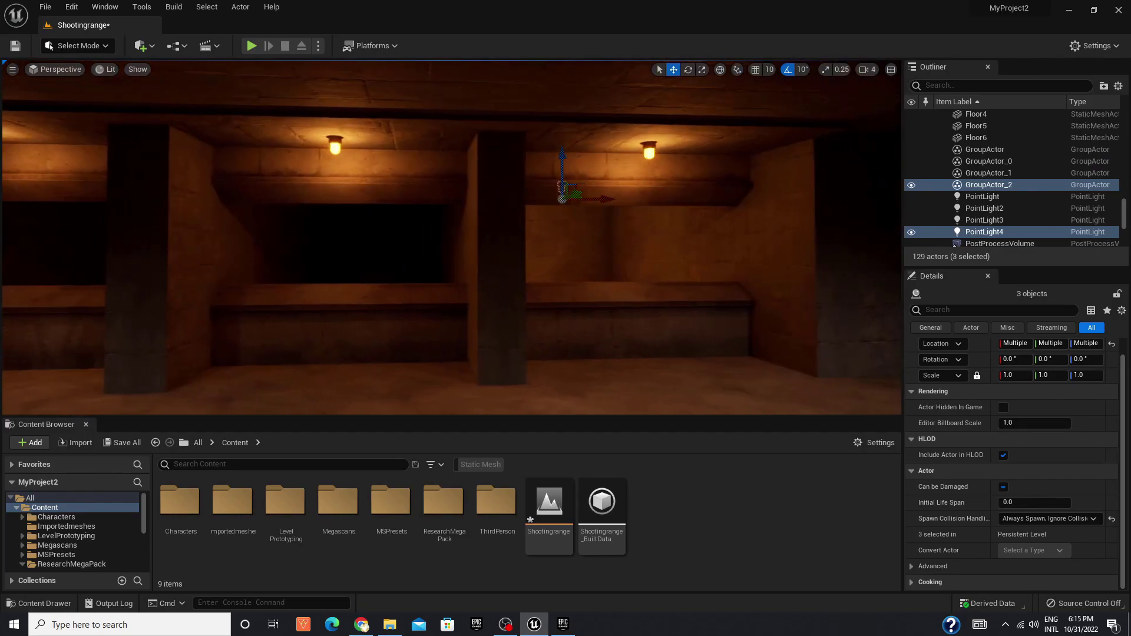
left_click_drag(613, 201, 421, 201, "alt")
mouse_move(420, 201)
right_mouse_down()
mouse_move(420, 184)
mouse_move(563, 263)
right_mouse_up()
right_click_drag(458, 246, 300, 209)
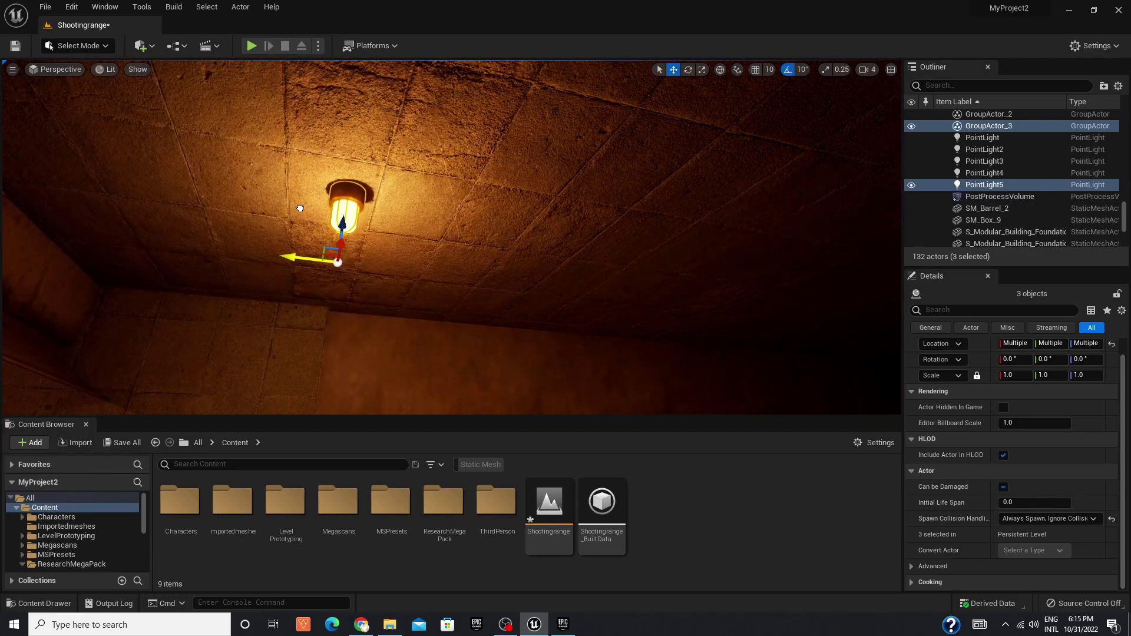
left_click_drag(290, 257, 713, 321, "alt")
mouse_move(713, 321)
right_mouse_down()
mouse_move(533, 184)
mouse_move(600, 271)
right_mouse_up()
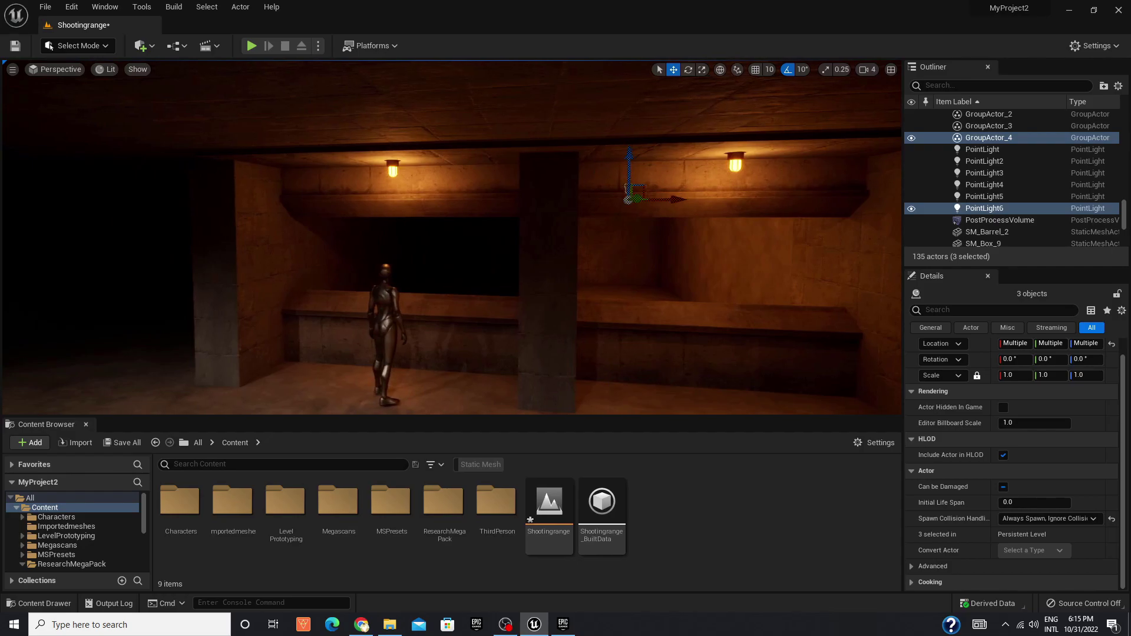
Step: Copy the lamp-and-light group further along and over the target lane
right_click_drag(497, 182, 496, 130)
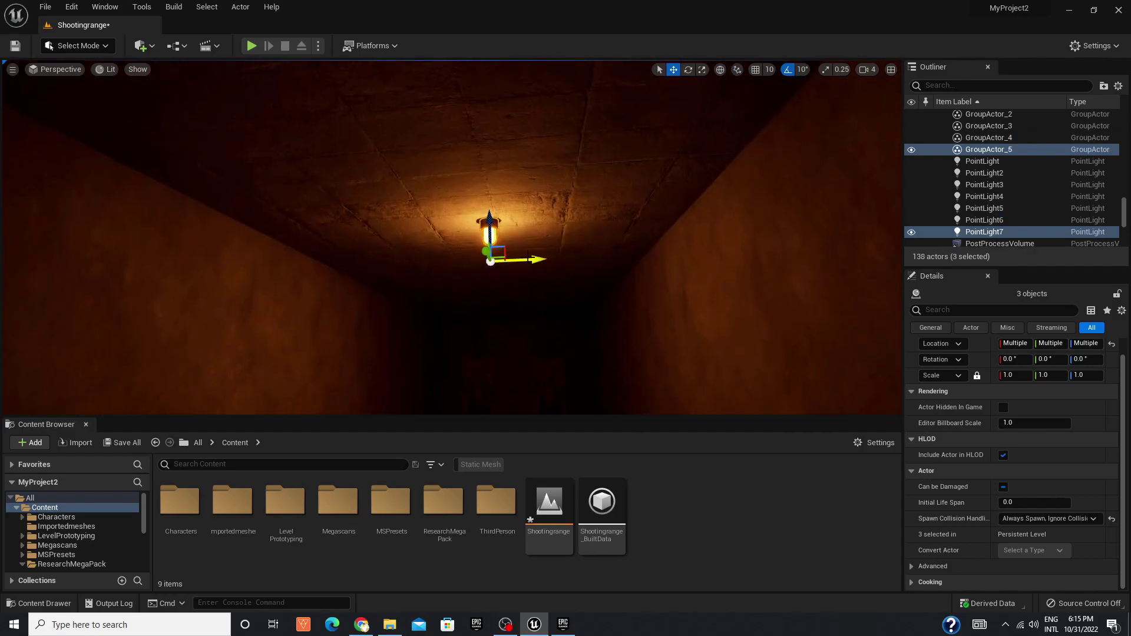
left_click_drag(529, 260, 253, 186, "alt")
right_click_drag(253, 187, 255, 221)
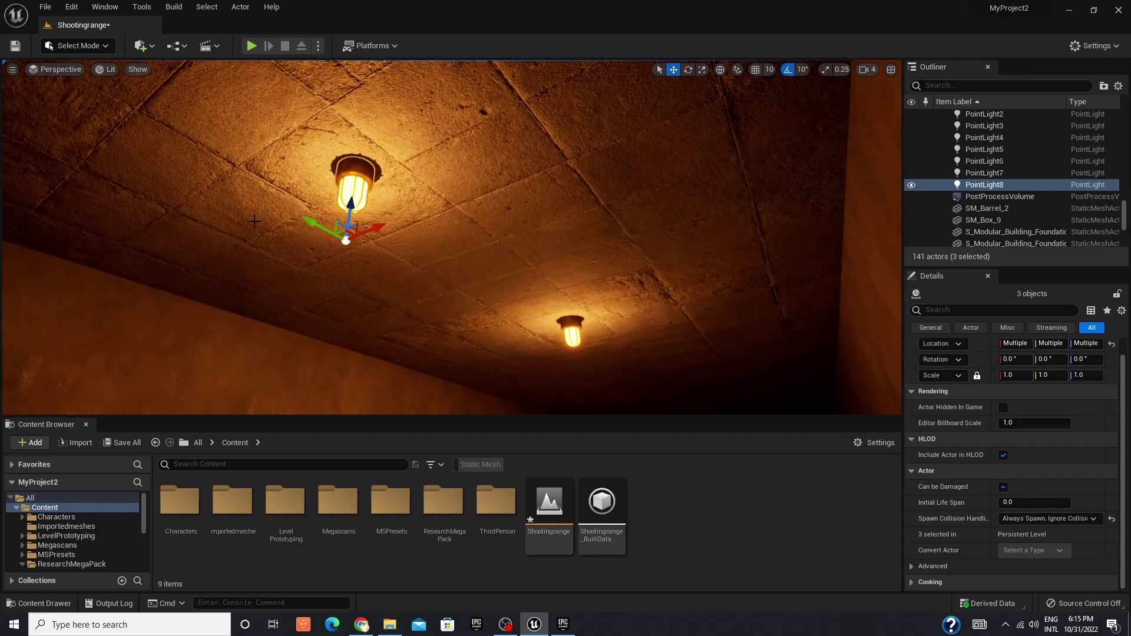
left_click_drag(339, 233, 655, 388, "alt")
right_click_drag(654, 388, 654, 365)
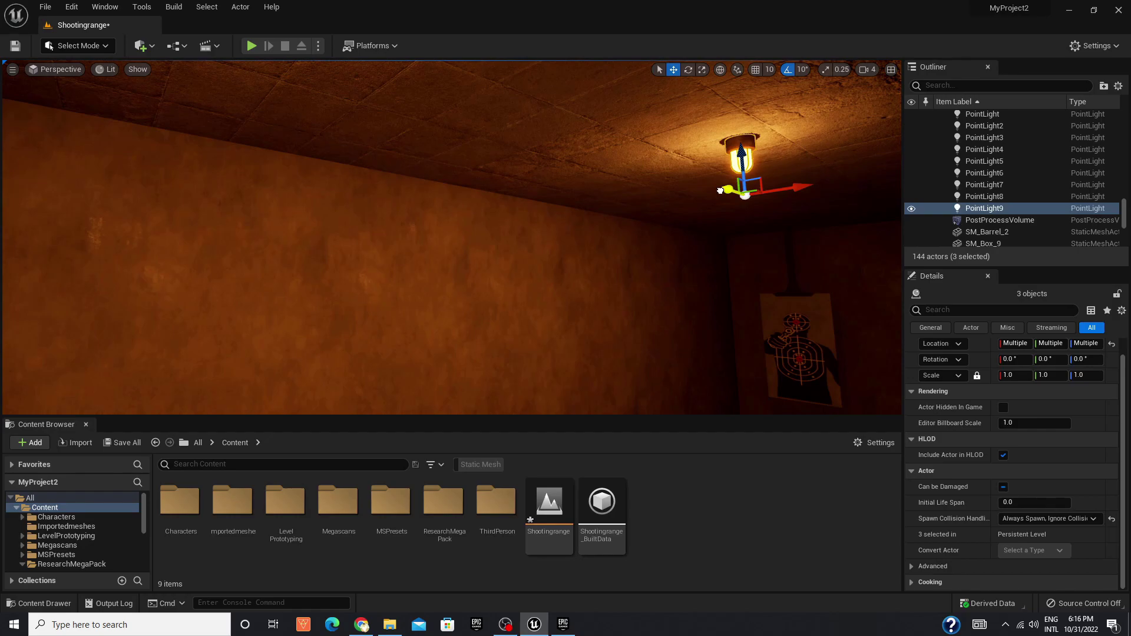
right_click_drag(720, 190, 720, 190)
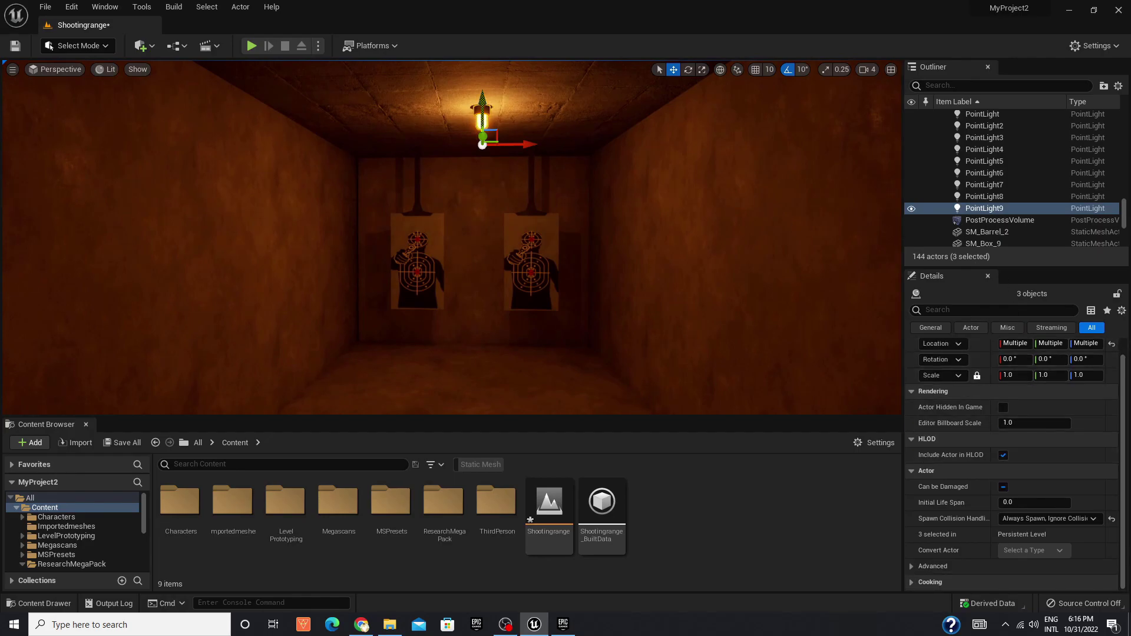
Step: Delete the extra actor from the lane lamp via Edit > Delete
right_click(486, 144)
mouse_move(523, 356)
left_click(666, 371)
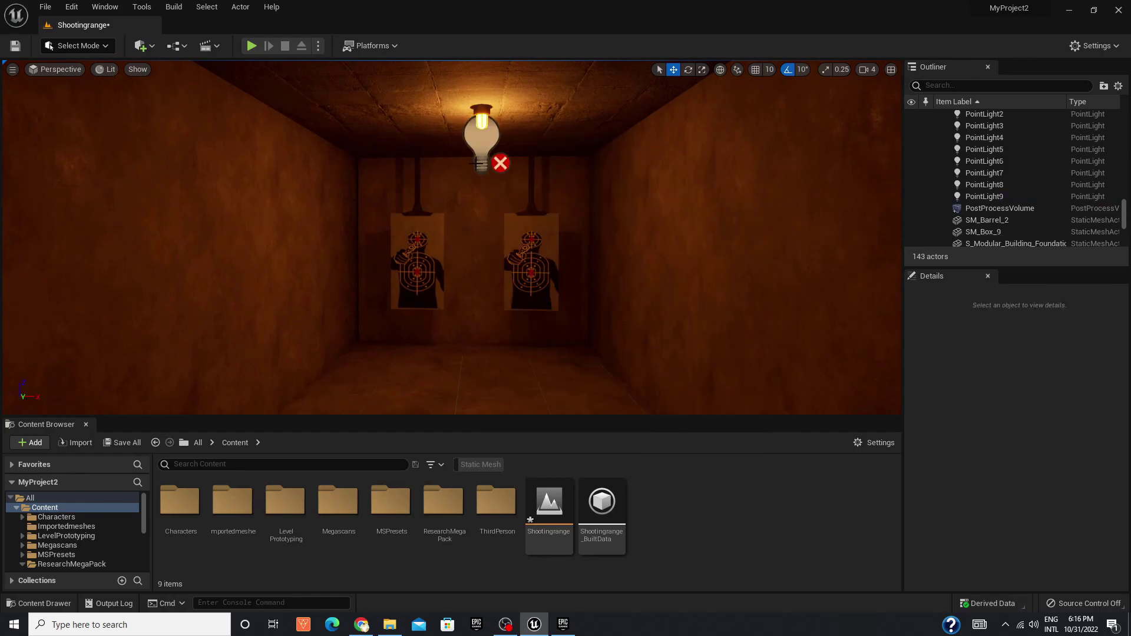
Step: Set PointLight9's intensity to 4 cd and pull back to a wide view of the booths
left_click(491, 142)
scroll(1060, 495, "down", 1)
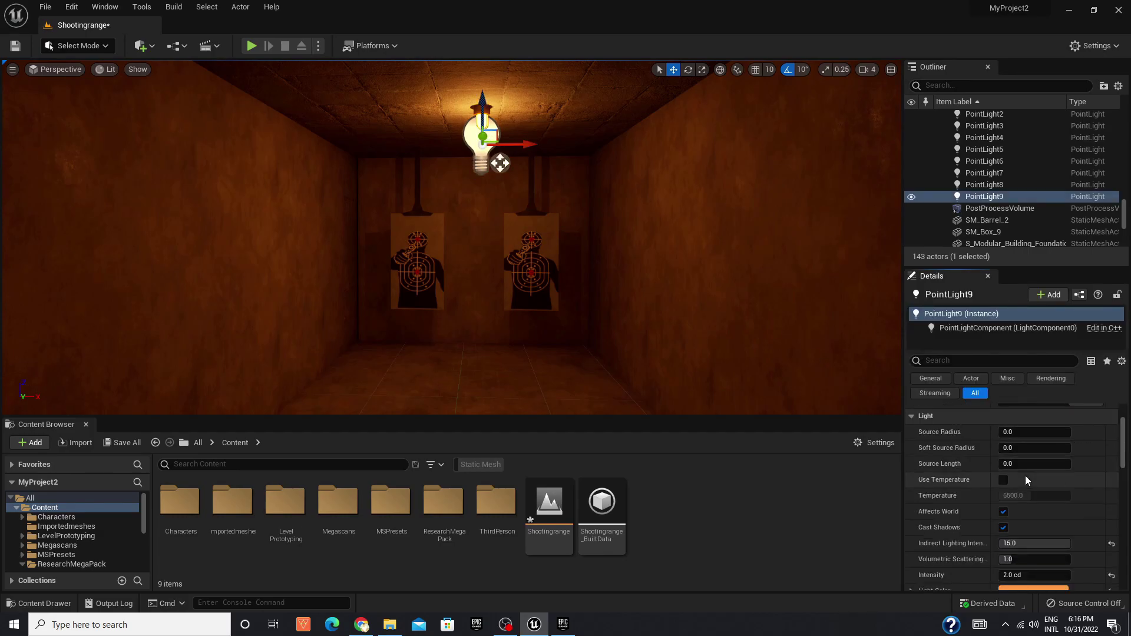
scroll(1040, 519, "down", 1)
type("4")
key("Return")
mouse_move(635, 313)
left_mouse_down()
mouse_move(615, 273)
mouse_move(595, 330)
left_mouse_up()
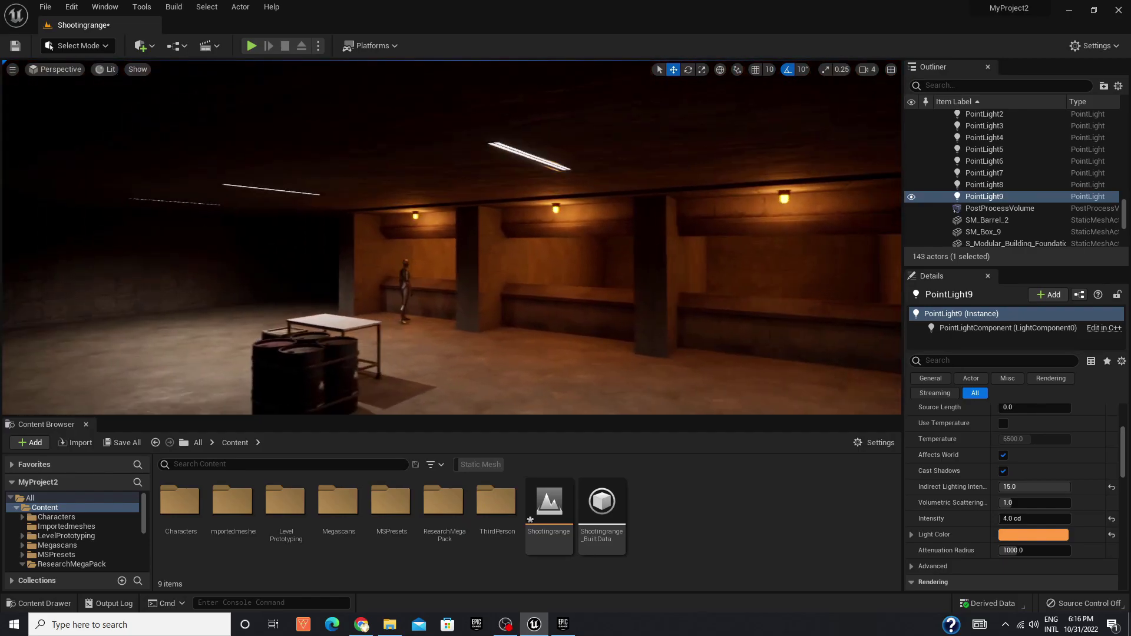
mouse_move(621, 283)
left_mouse_down()
mouse_move(613, 318)
mouse_move(589, 312)
left_mouse_up()
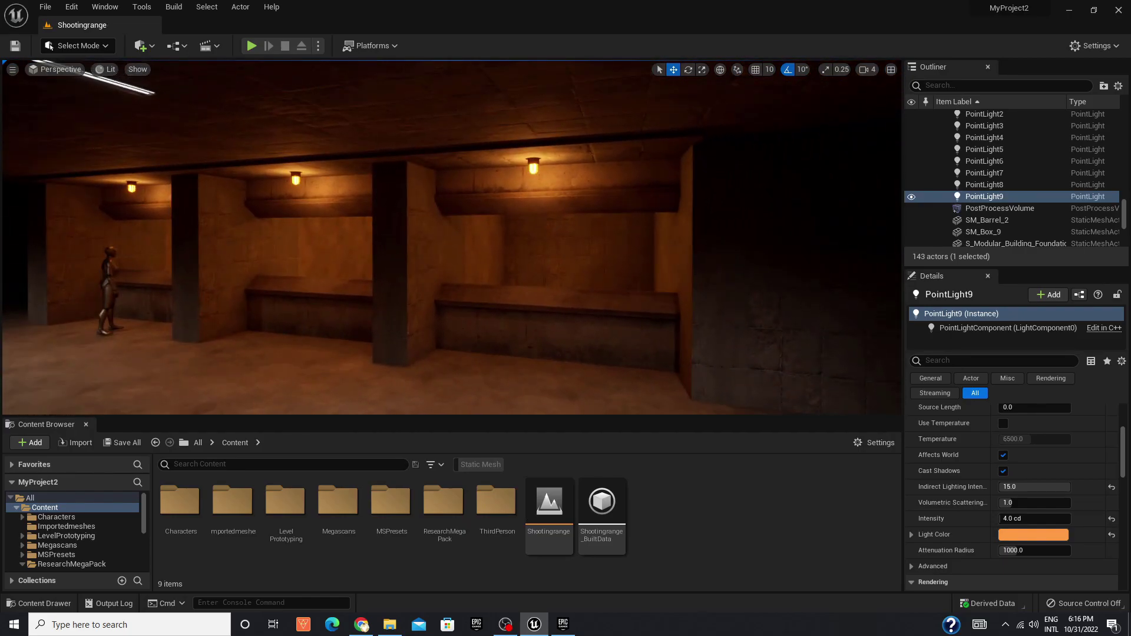